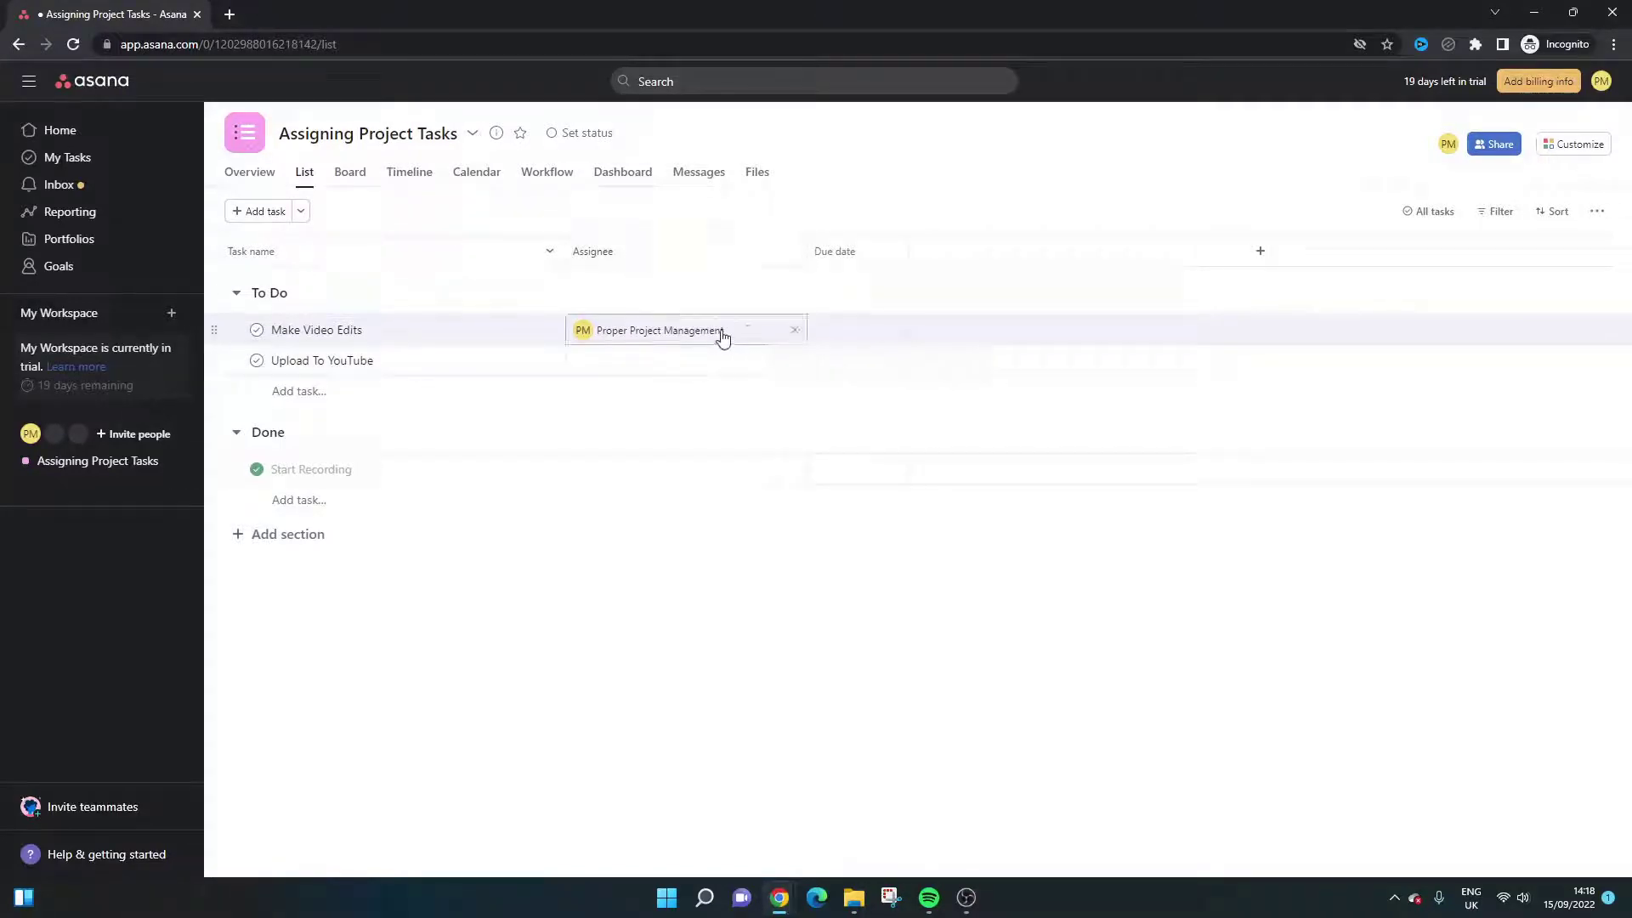
- Look through the assignee choices for the Make Video Edits task in the To Do section
left_click(722, 334)
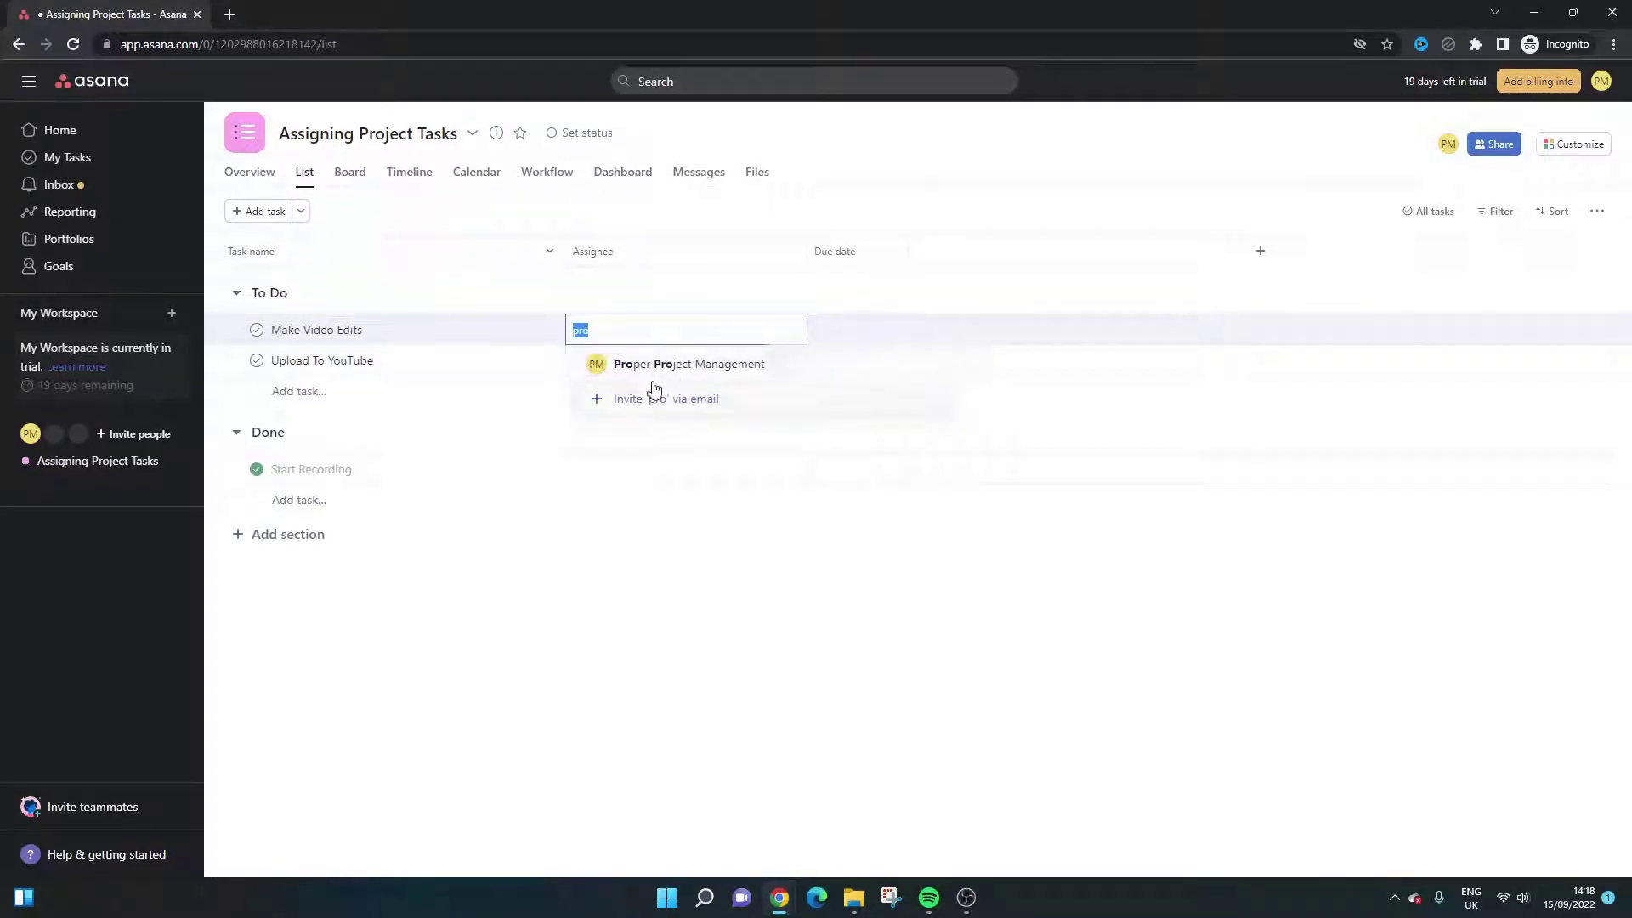
left_click(796, 651)
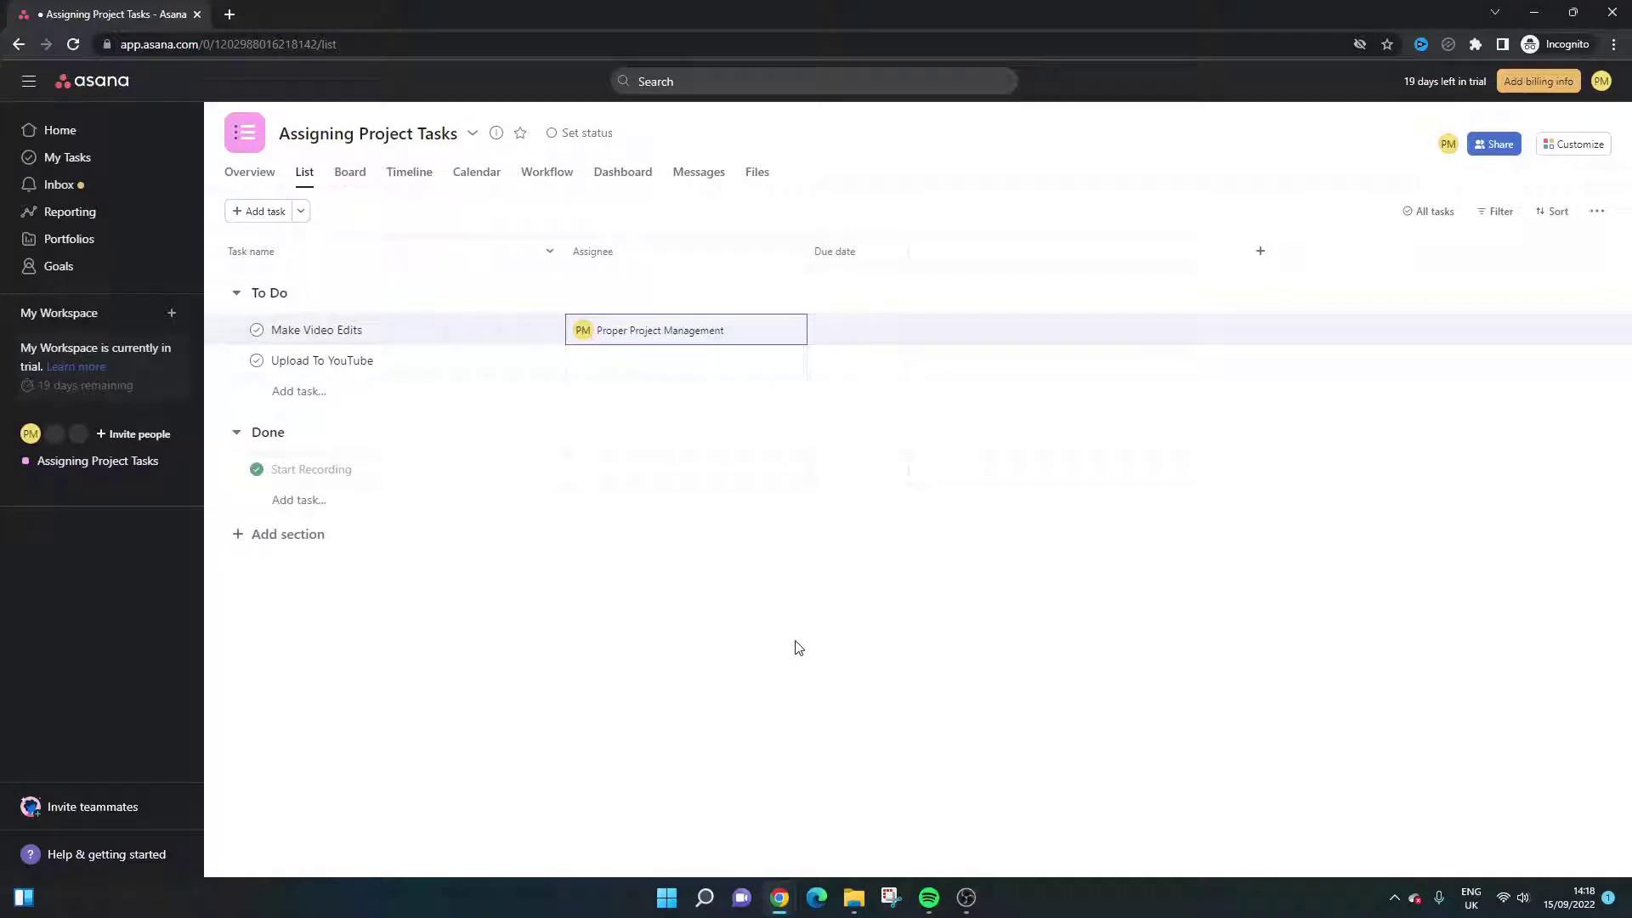
left_click(797, 647)
- Assign a duplicate of the Make Video Edits task to the teammate marked "pe", and close the task details
left_click(526, 332)
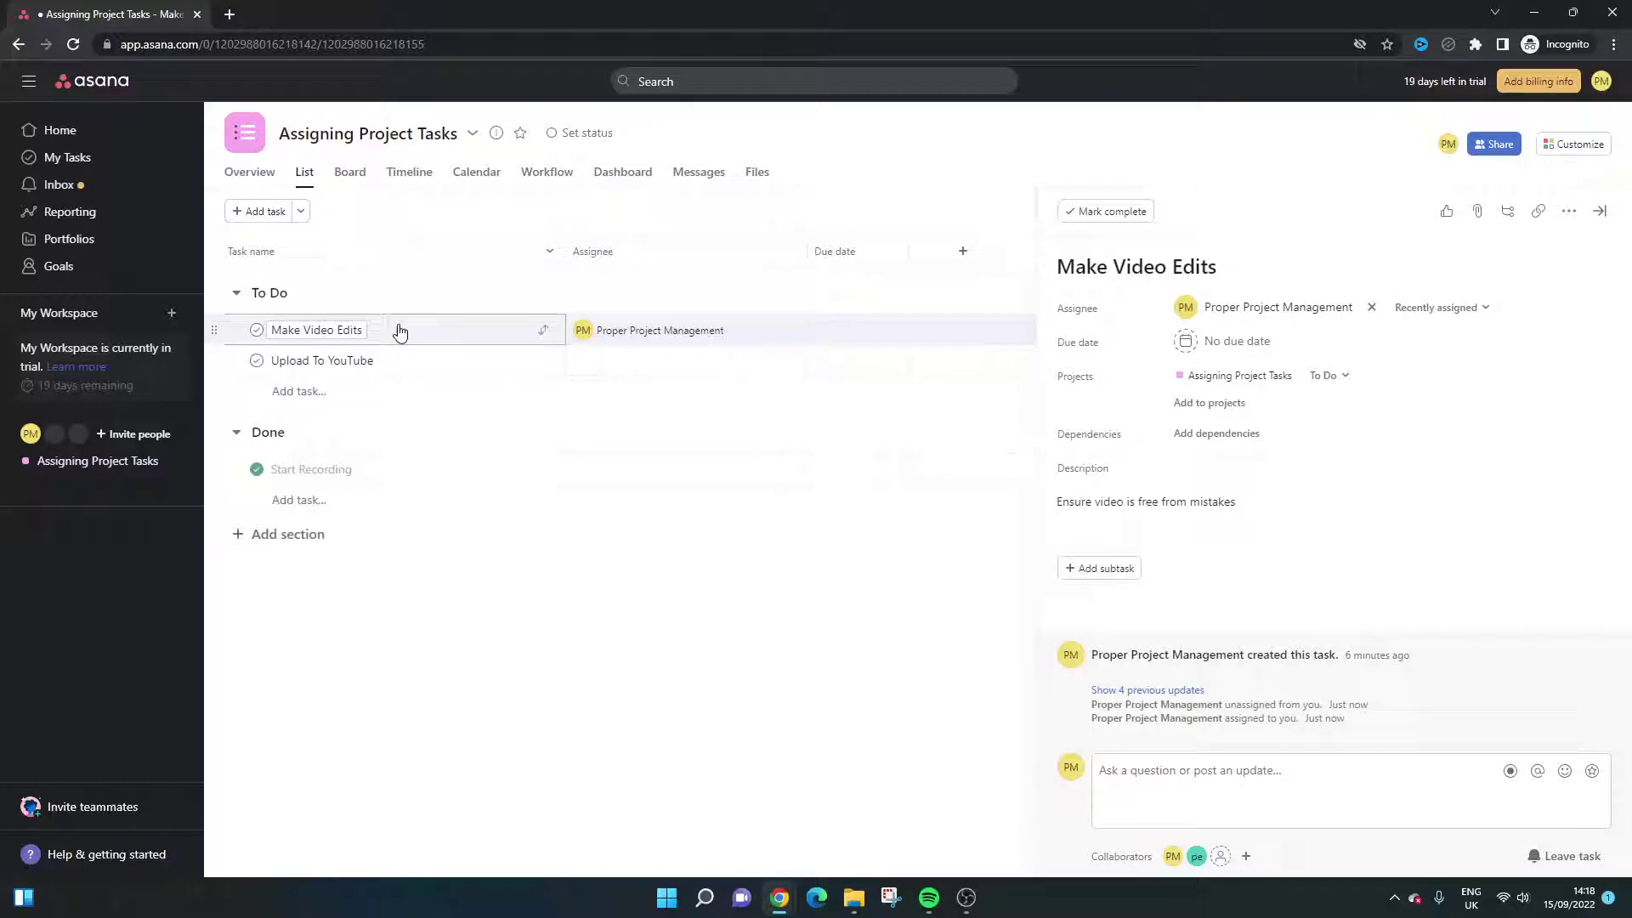
left_click(542, 330)
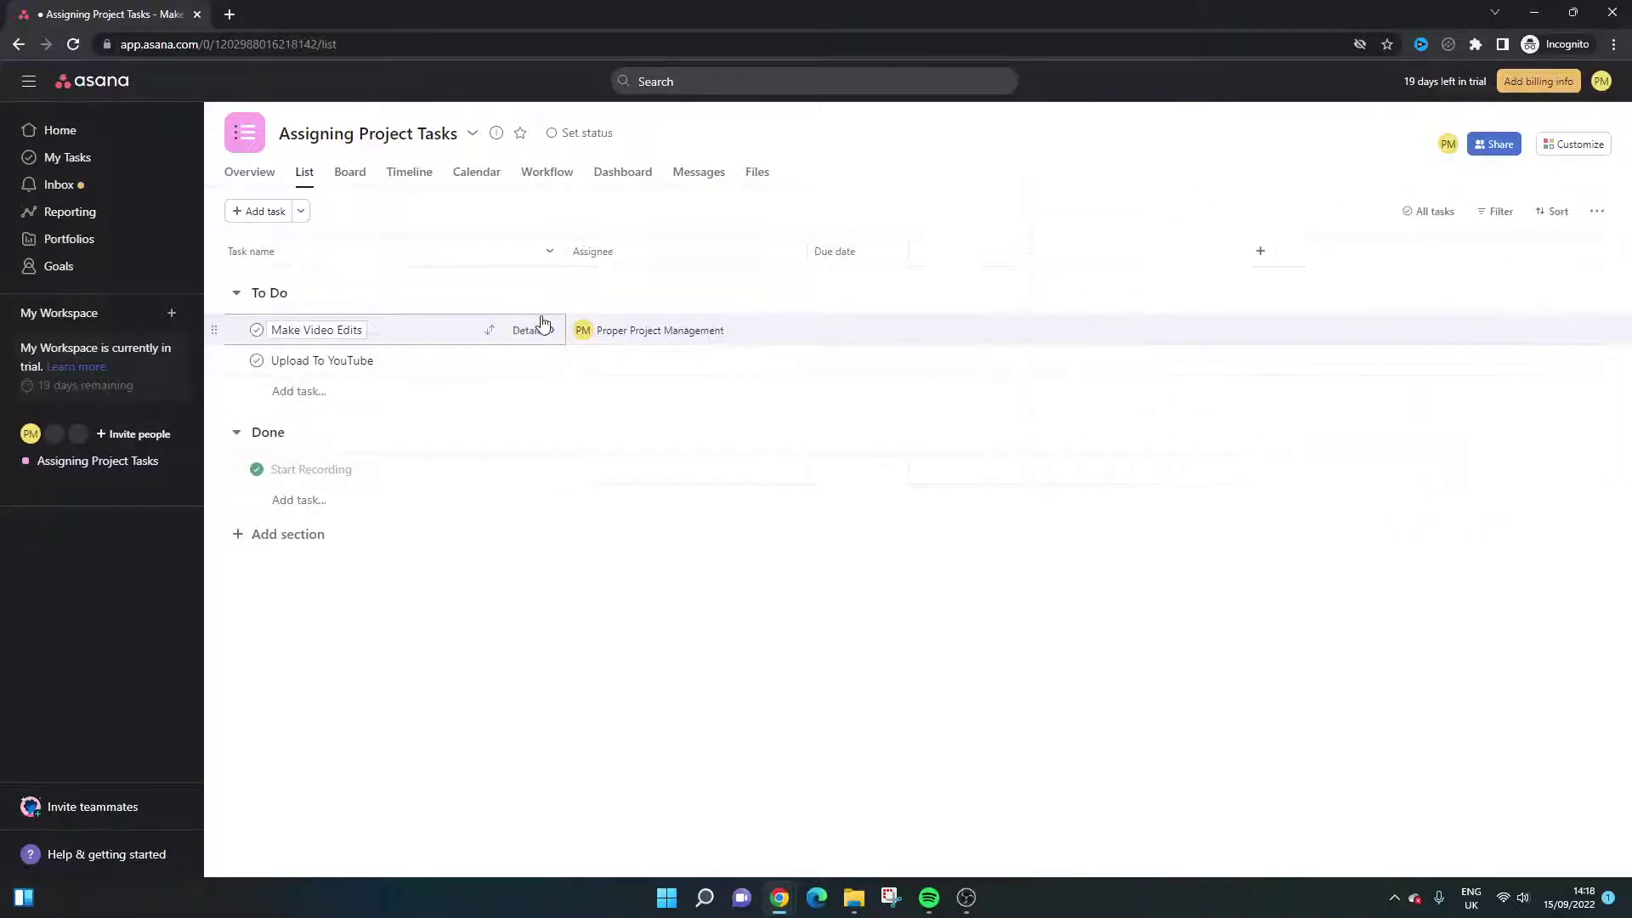
left_click(541, 331)
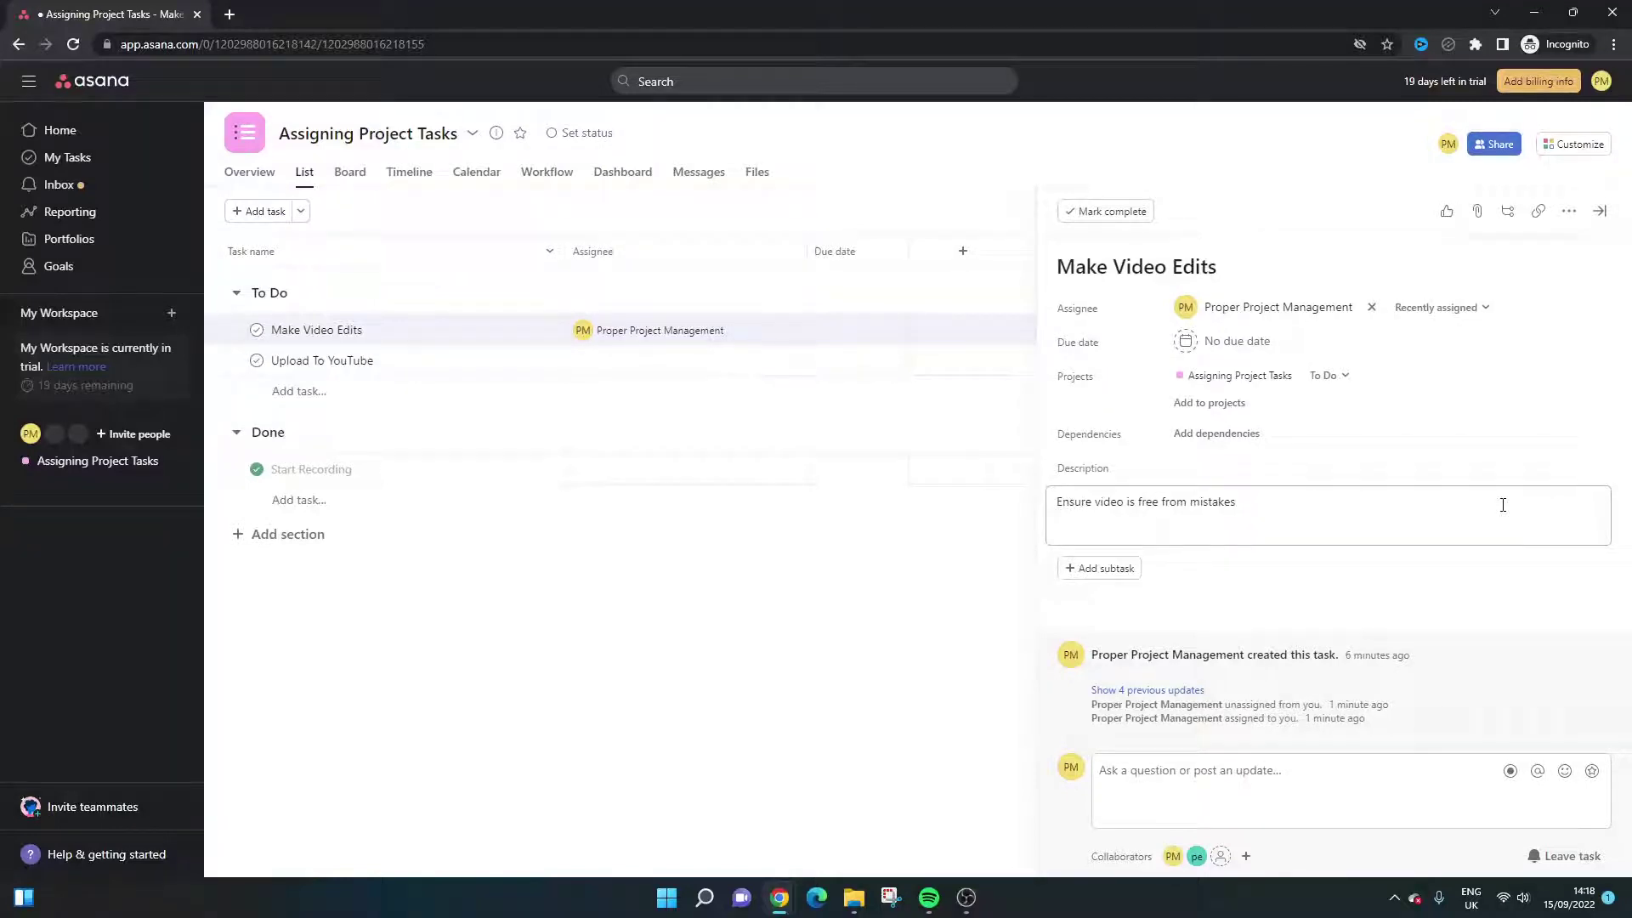
left_click(1290, 308)
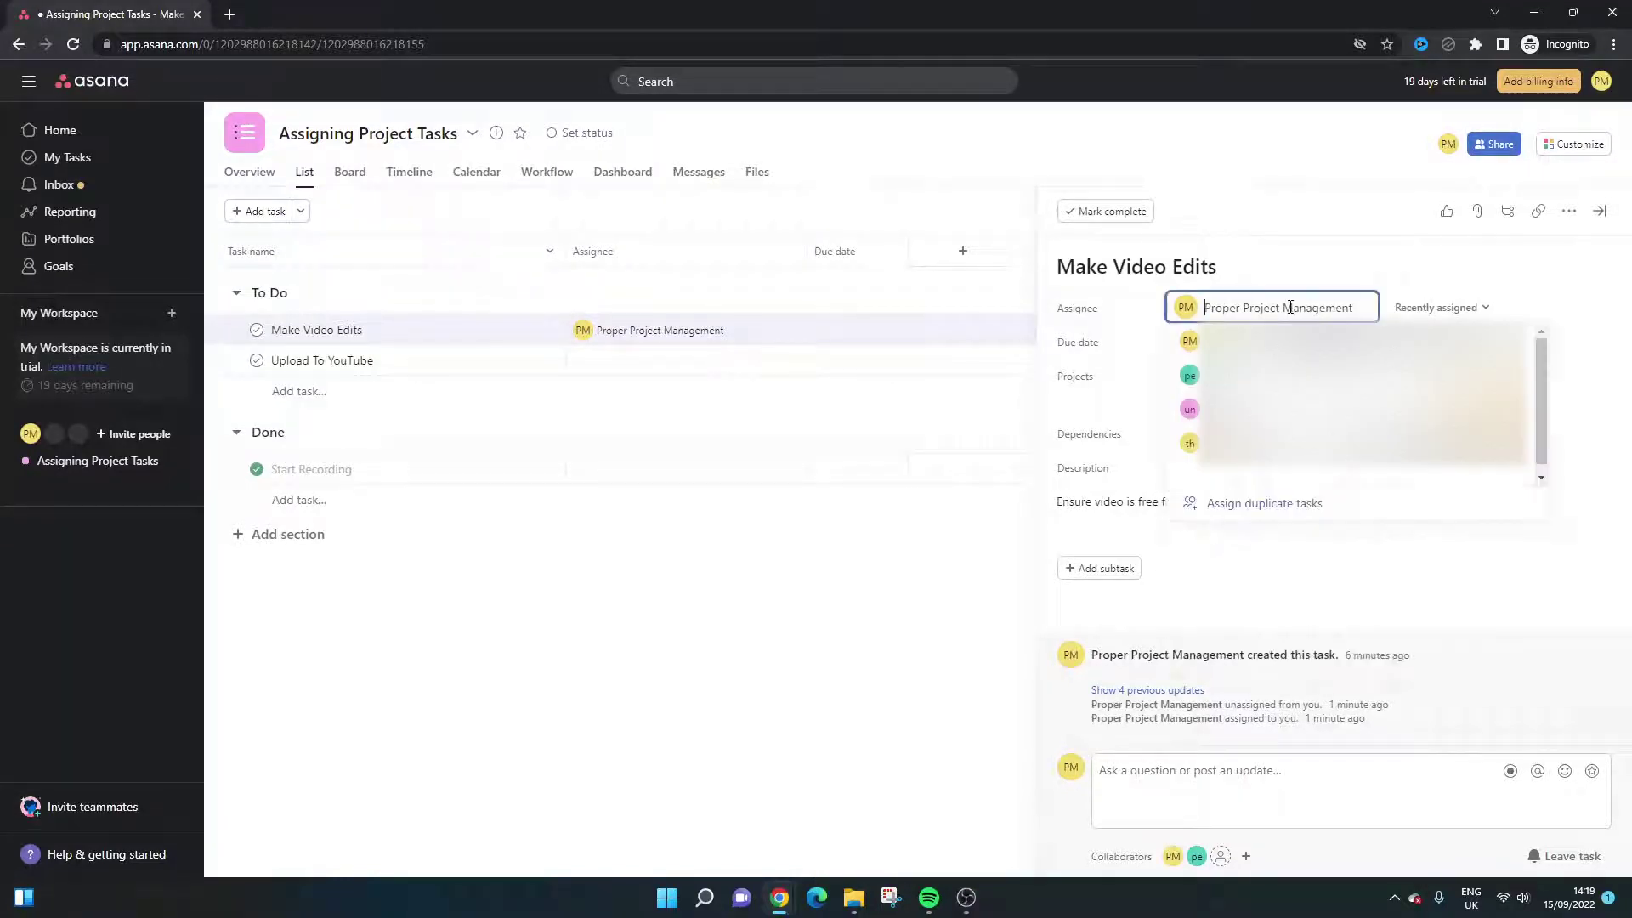
left_click(1258, 504)
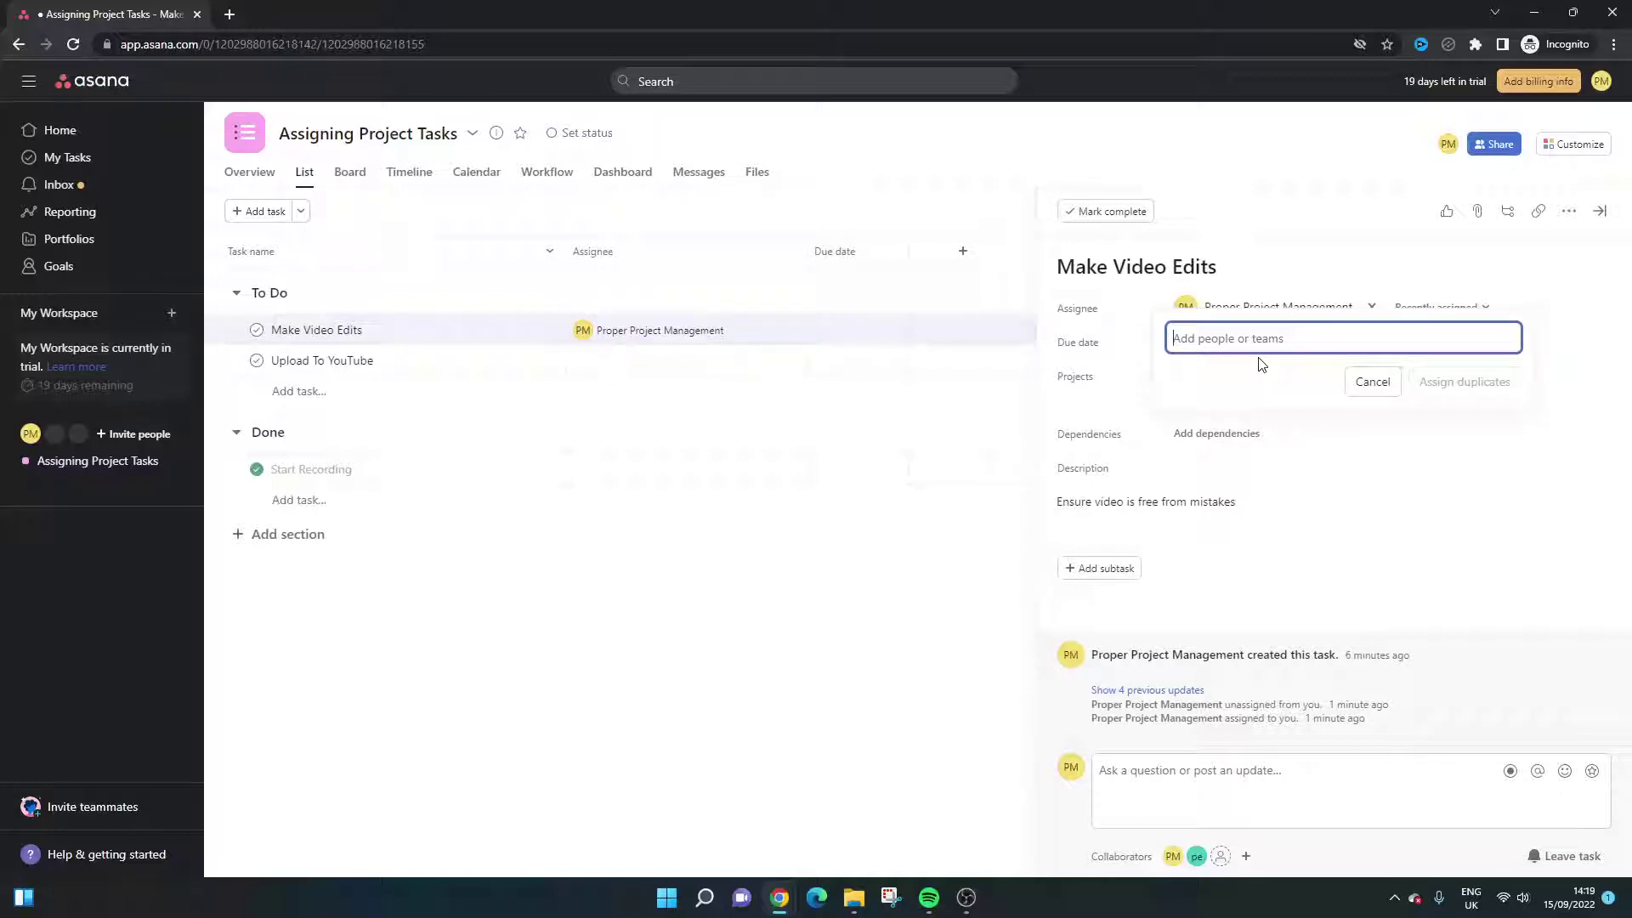
type("pet")
left_click(1259, 360)
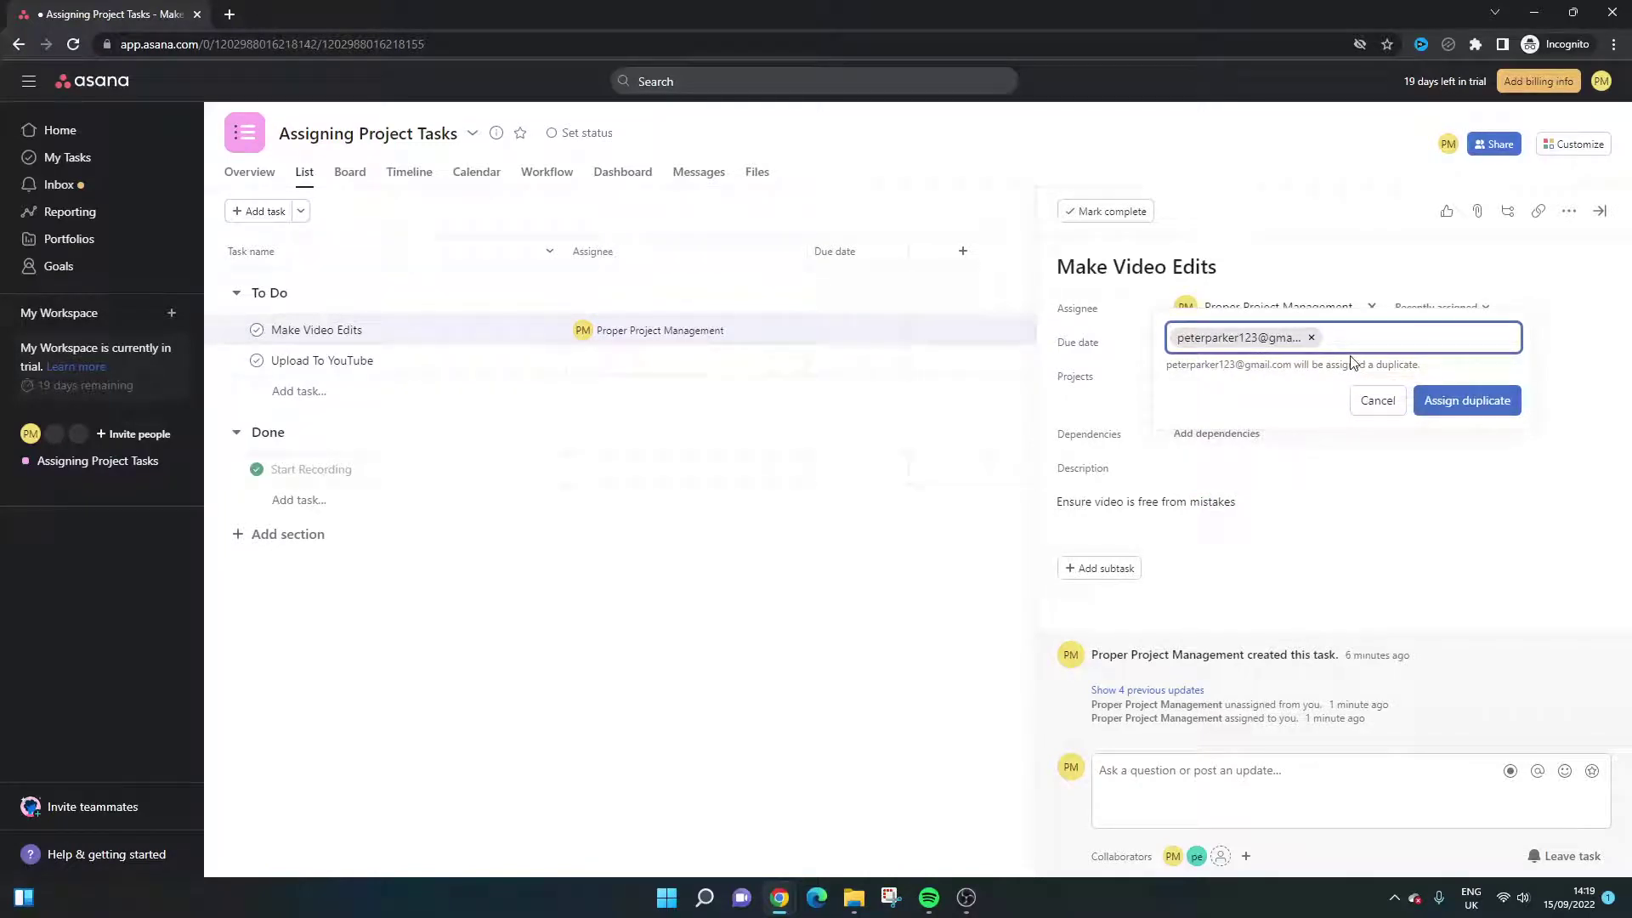
left_click(1442, 403)
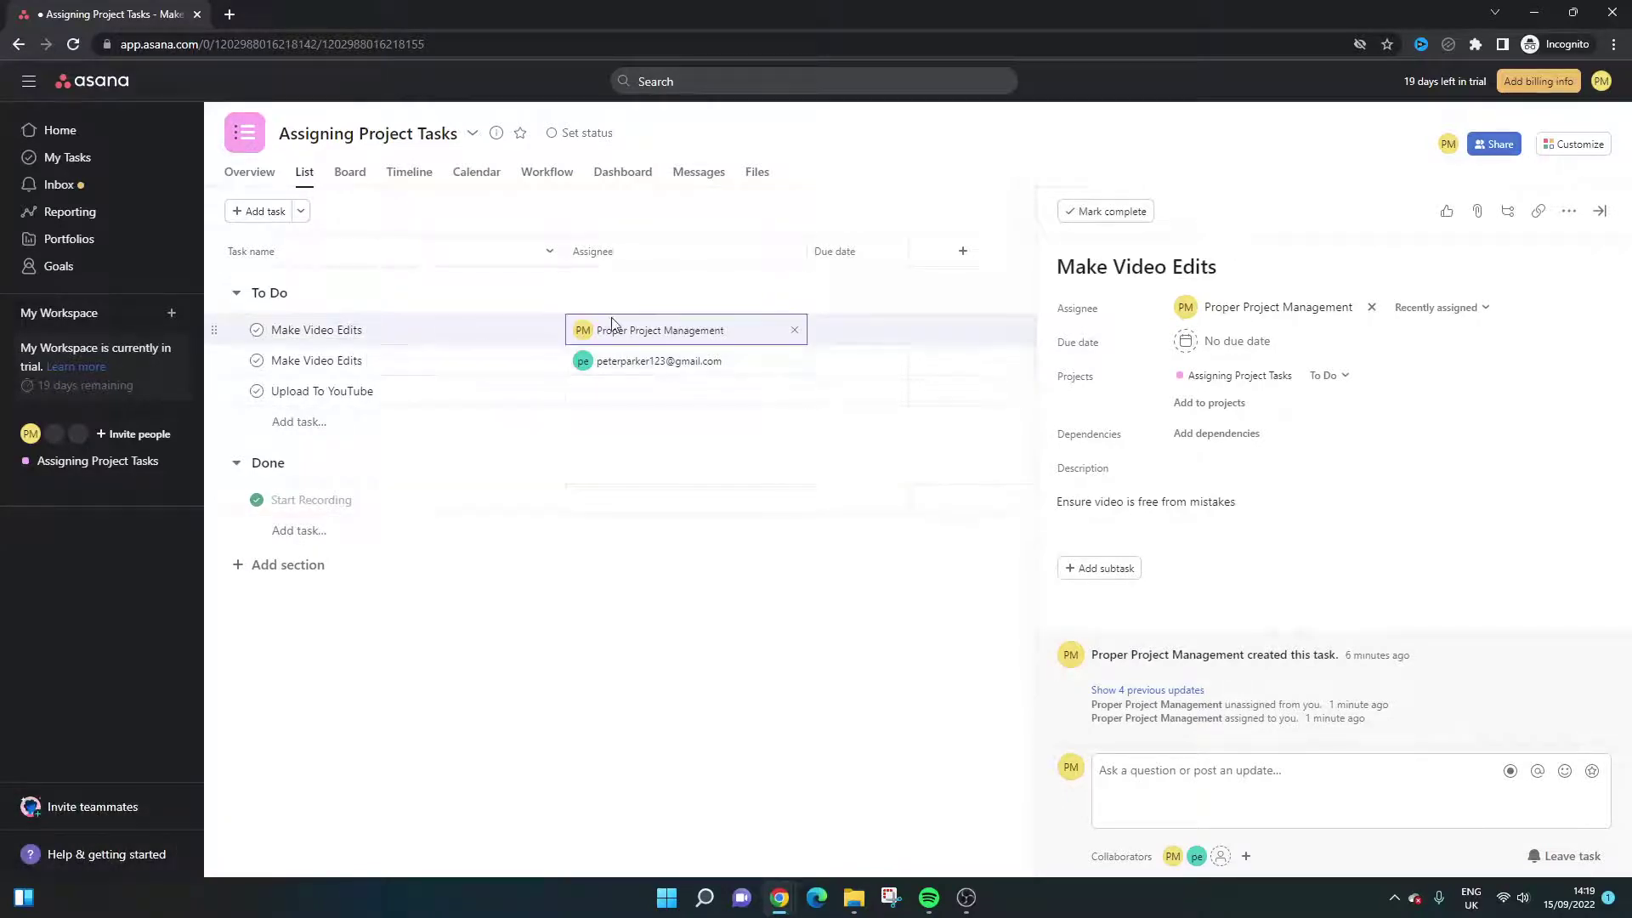
mouse_move(658, 364)
left_click(726, 612)
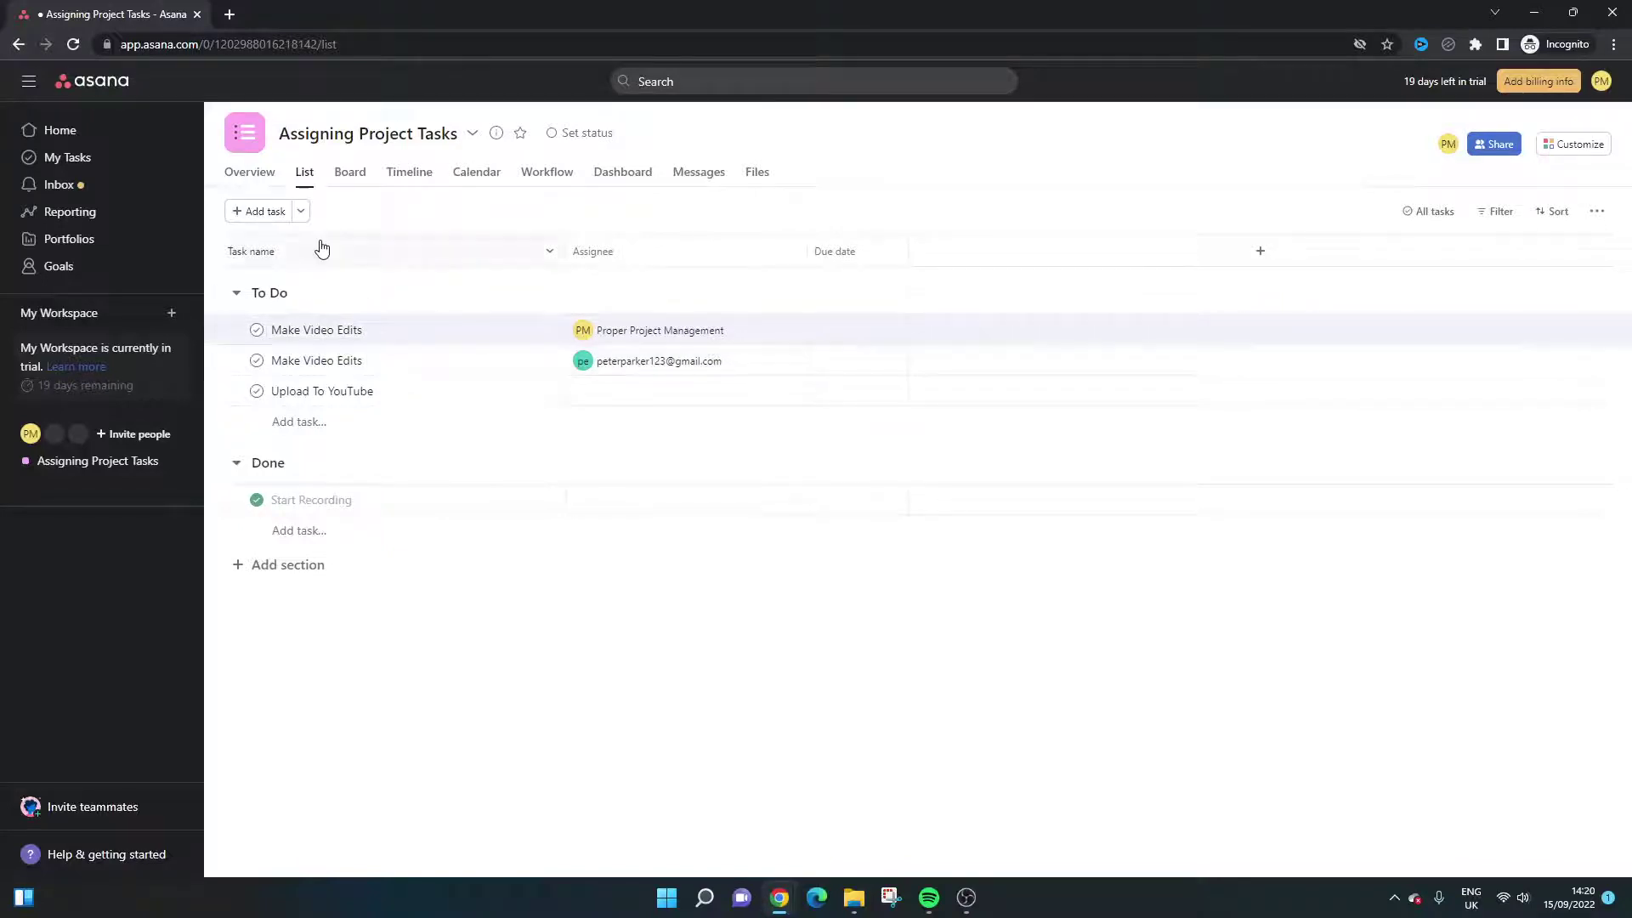
- Add a task named "Make Video Edits For YouTube" to the To Do section
left_click(263, 212)
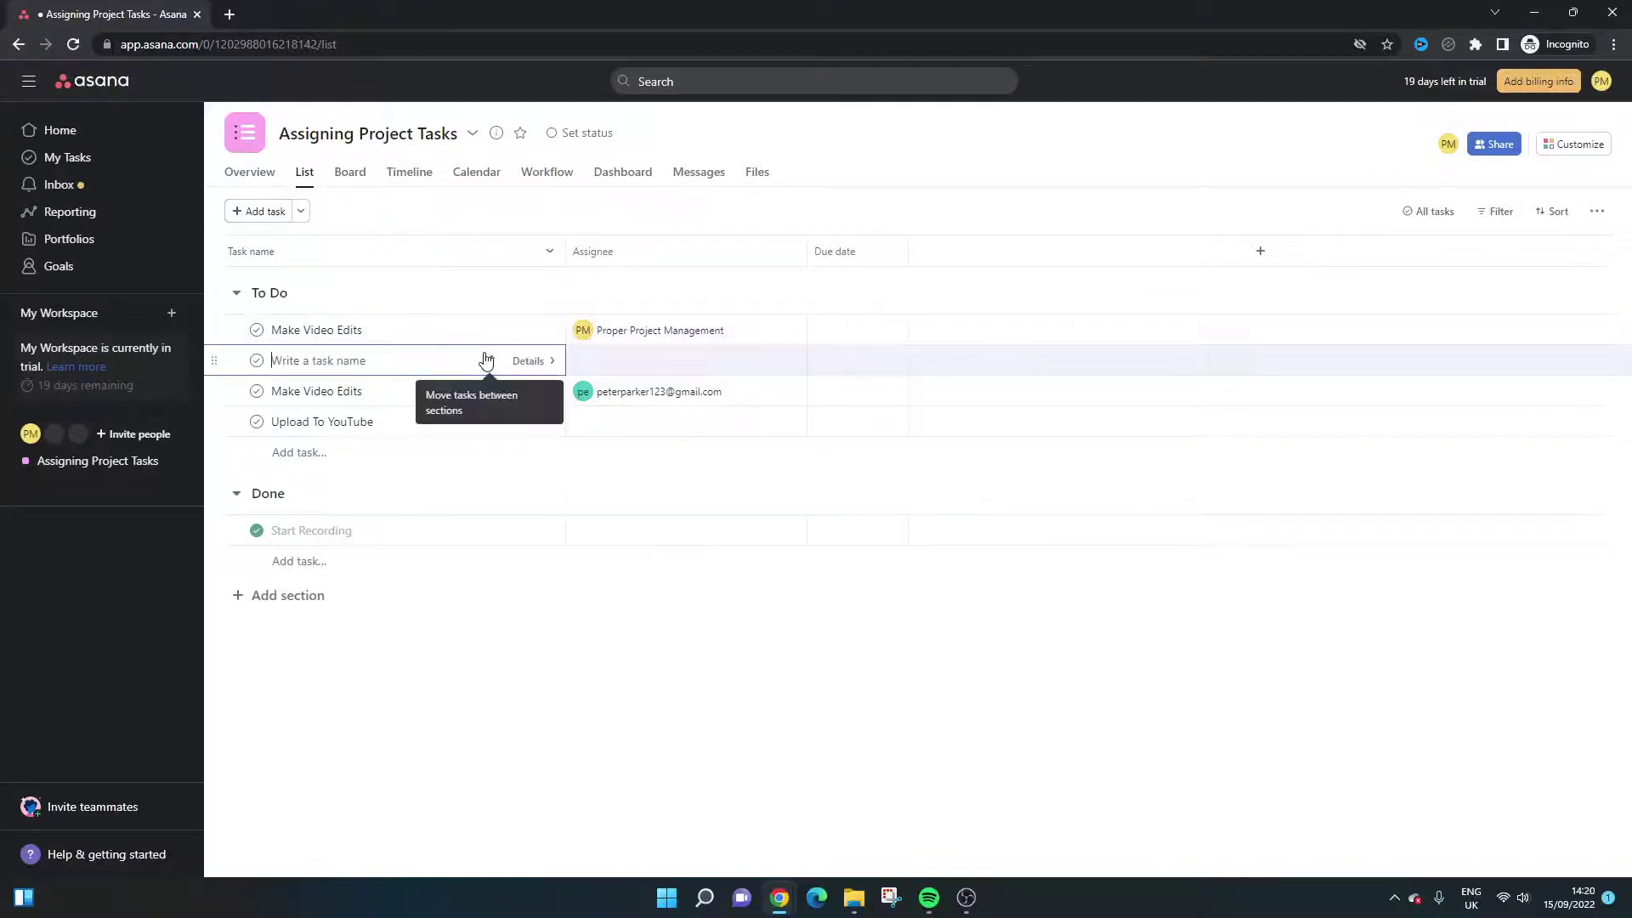
type("ake Video cE")
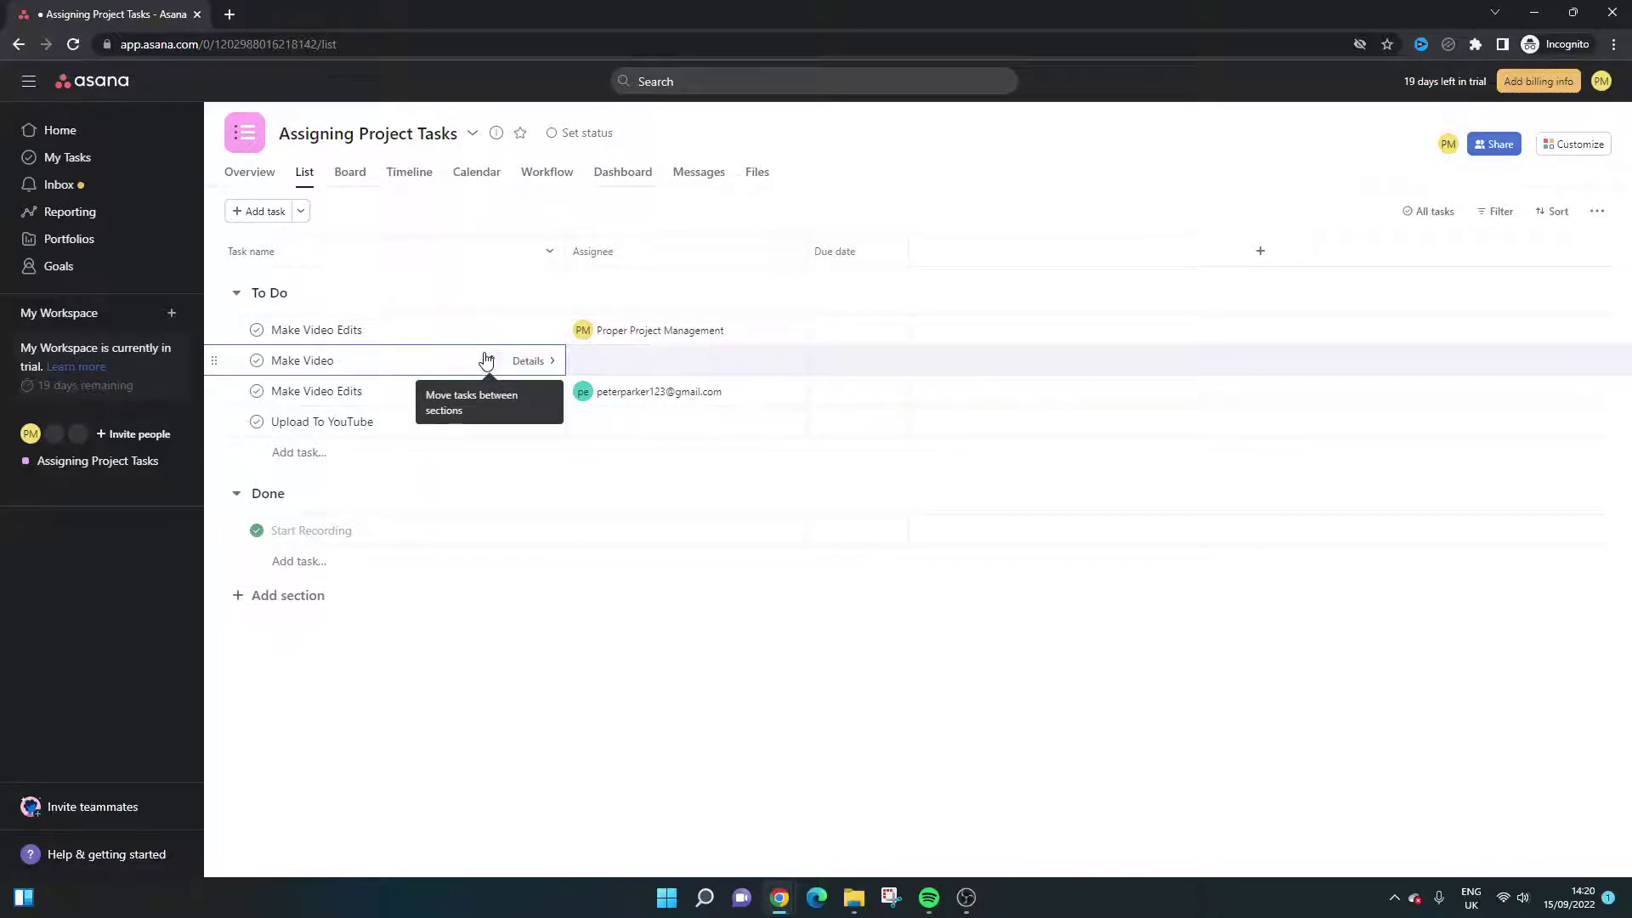
type("dit")
type("s F")
type("or YouTube")
key("Return")
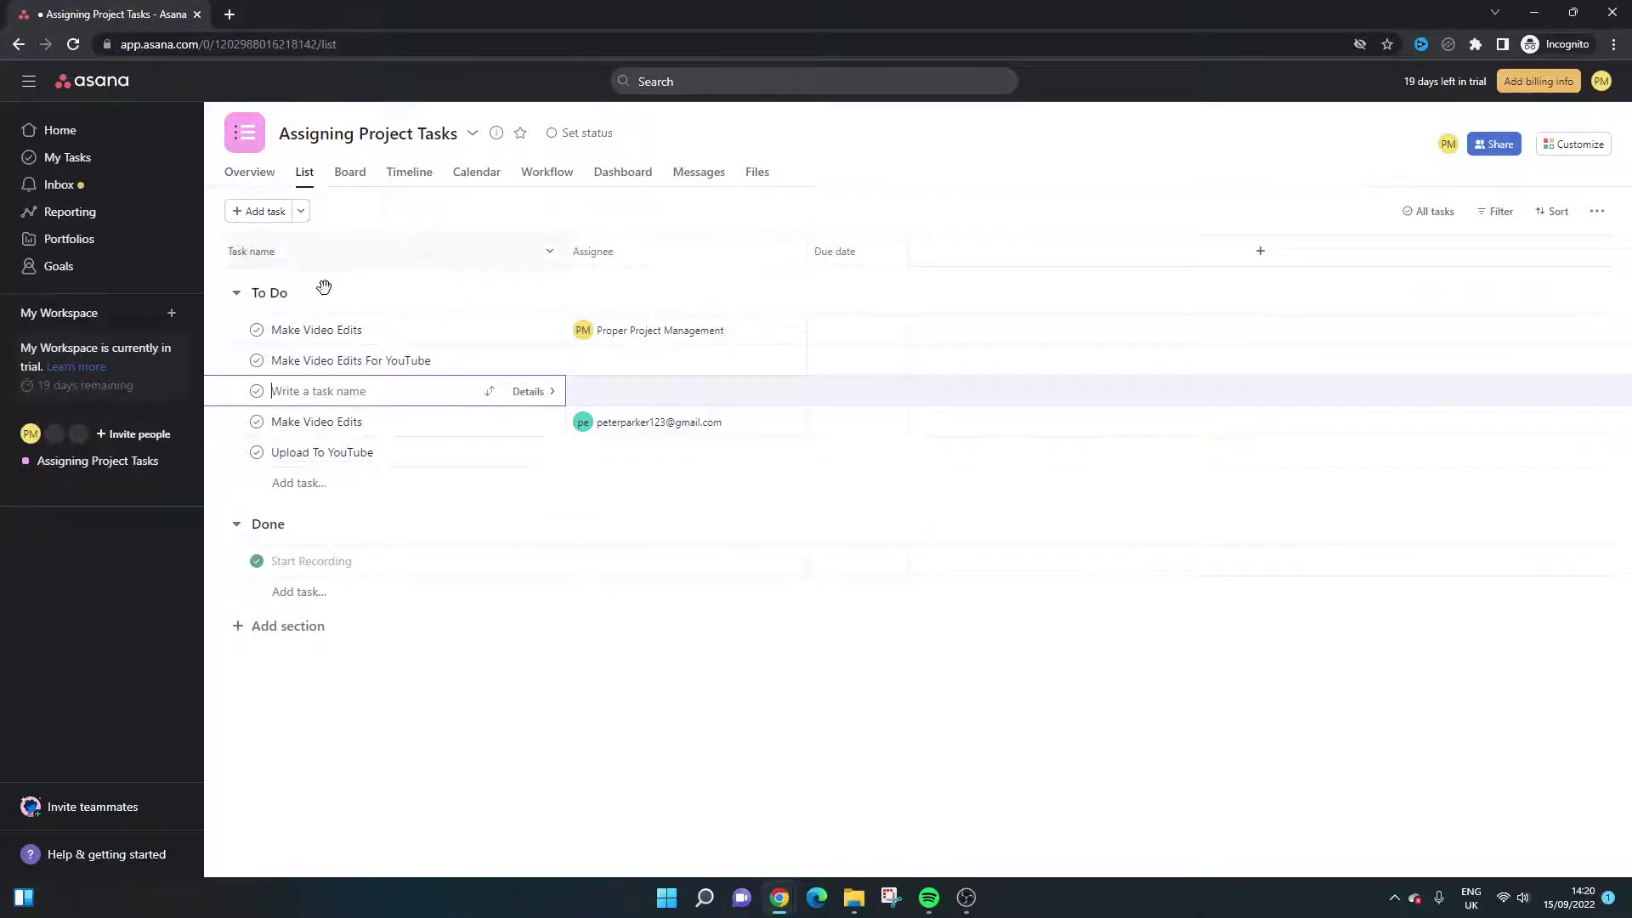
left_click(302, 630)
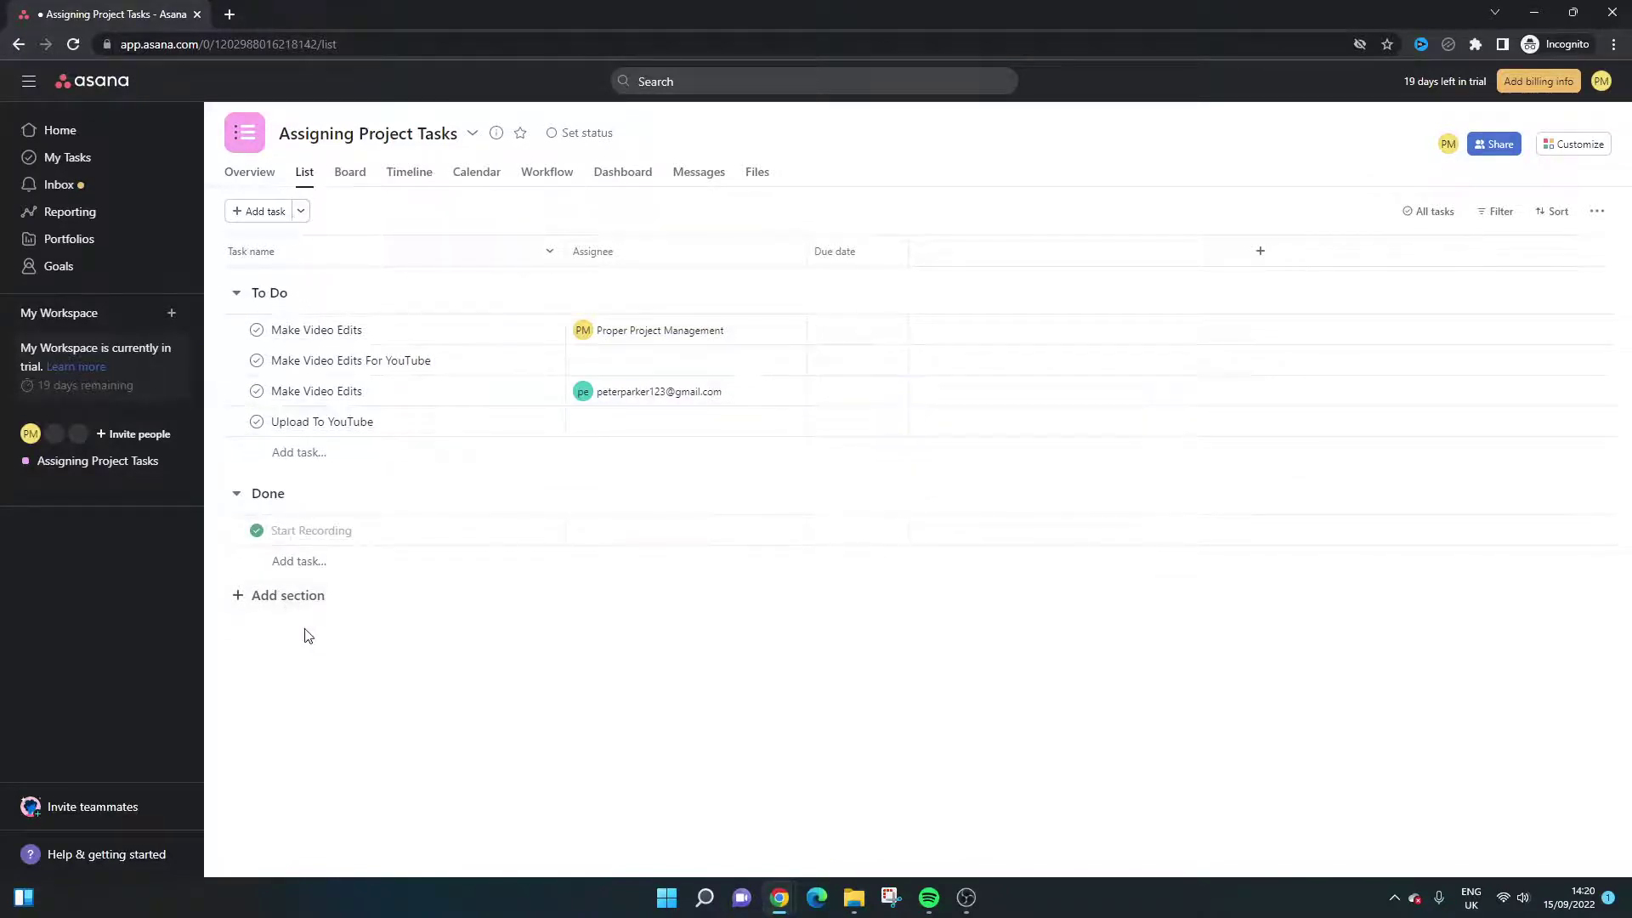
- Add a new section named "In Progress" below the Done section
left_click(310, 596)
type("I")
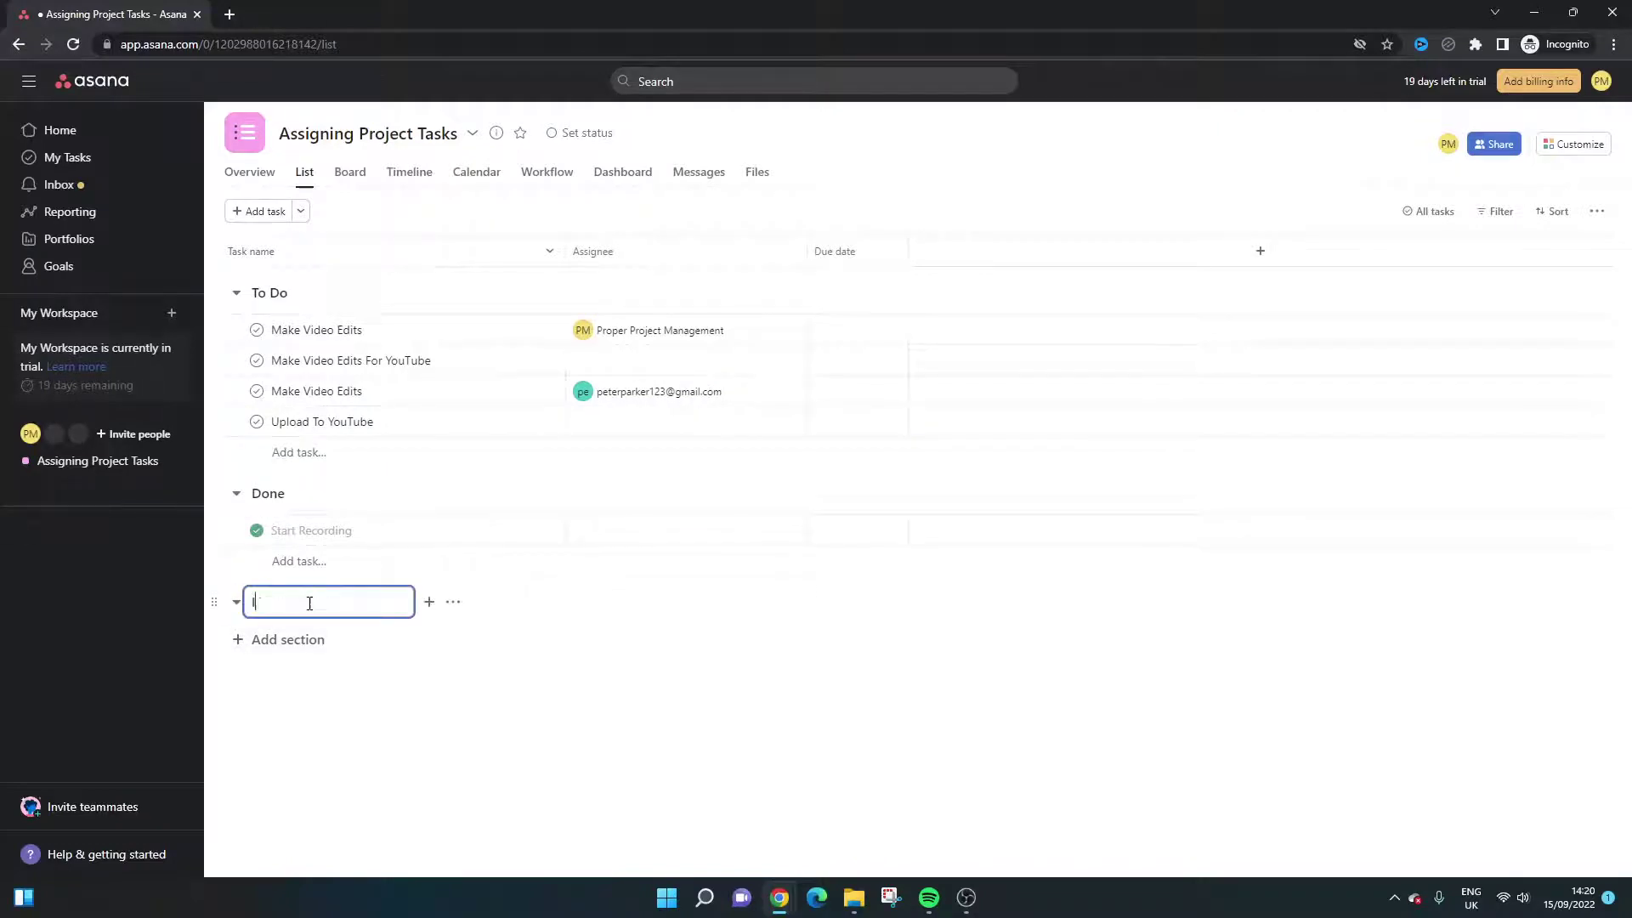
type("n Progress")
key("Return")
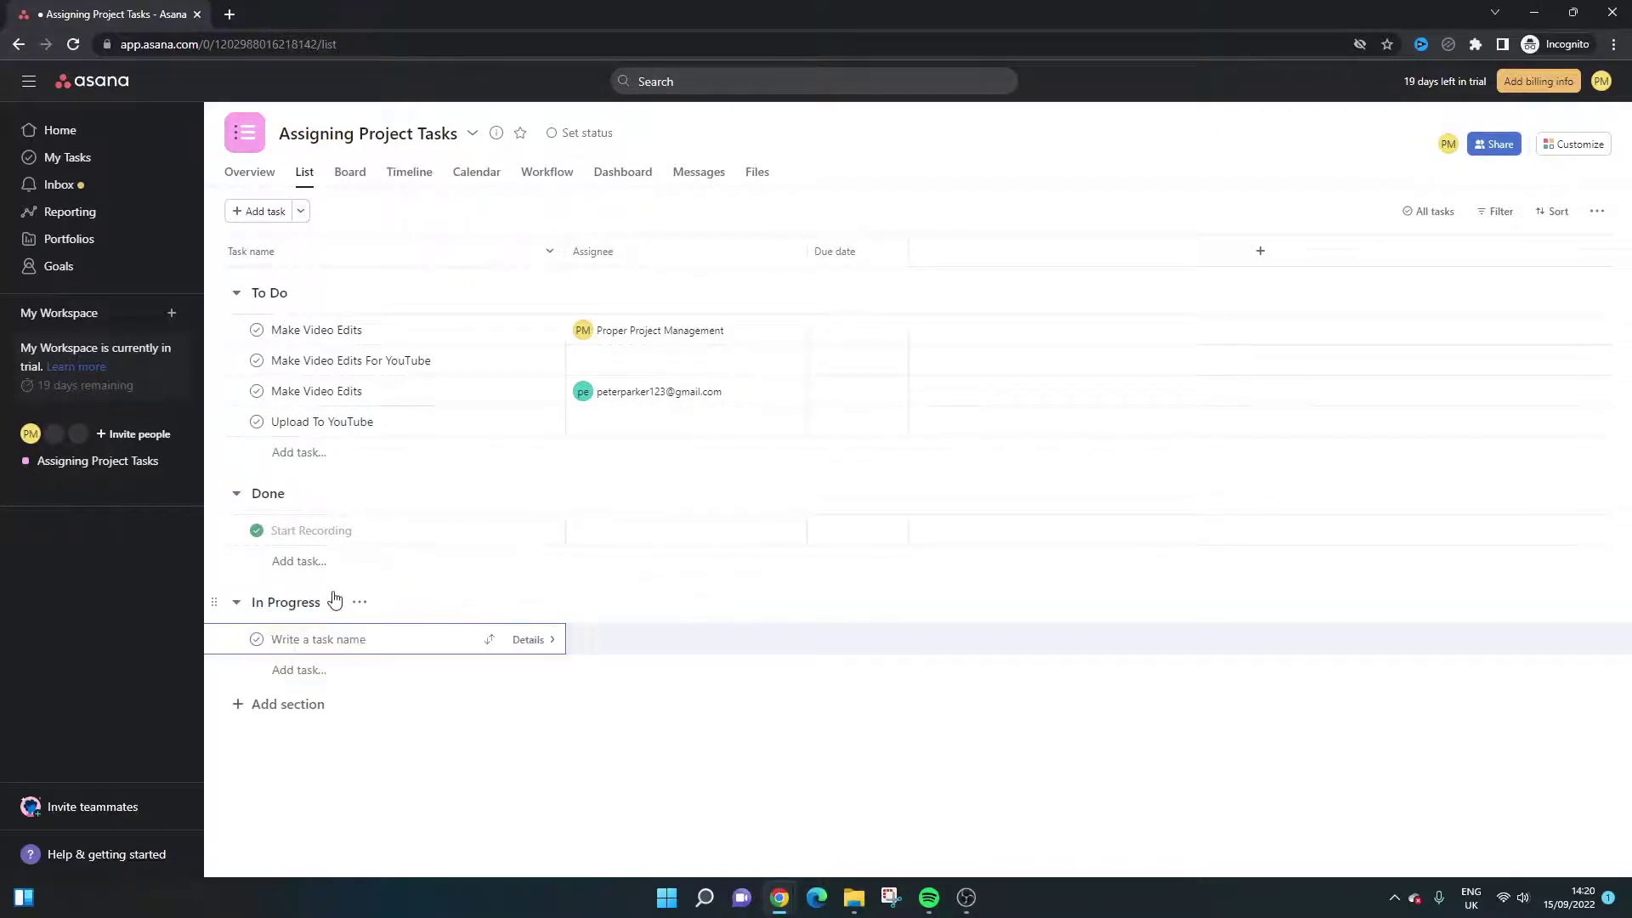
- Move the Make Video Edits For YouTube task into the In Progress section and assign it to Proper Project Management
left_click_drag(215, 361, 264, 621)
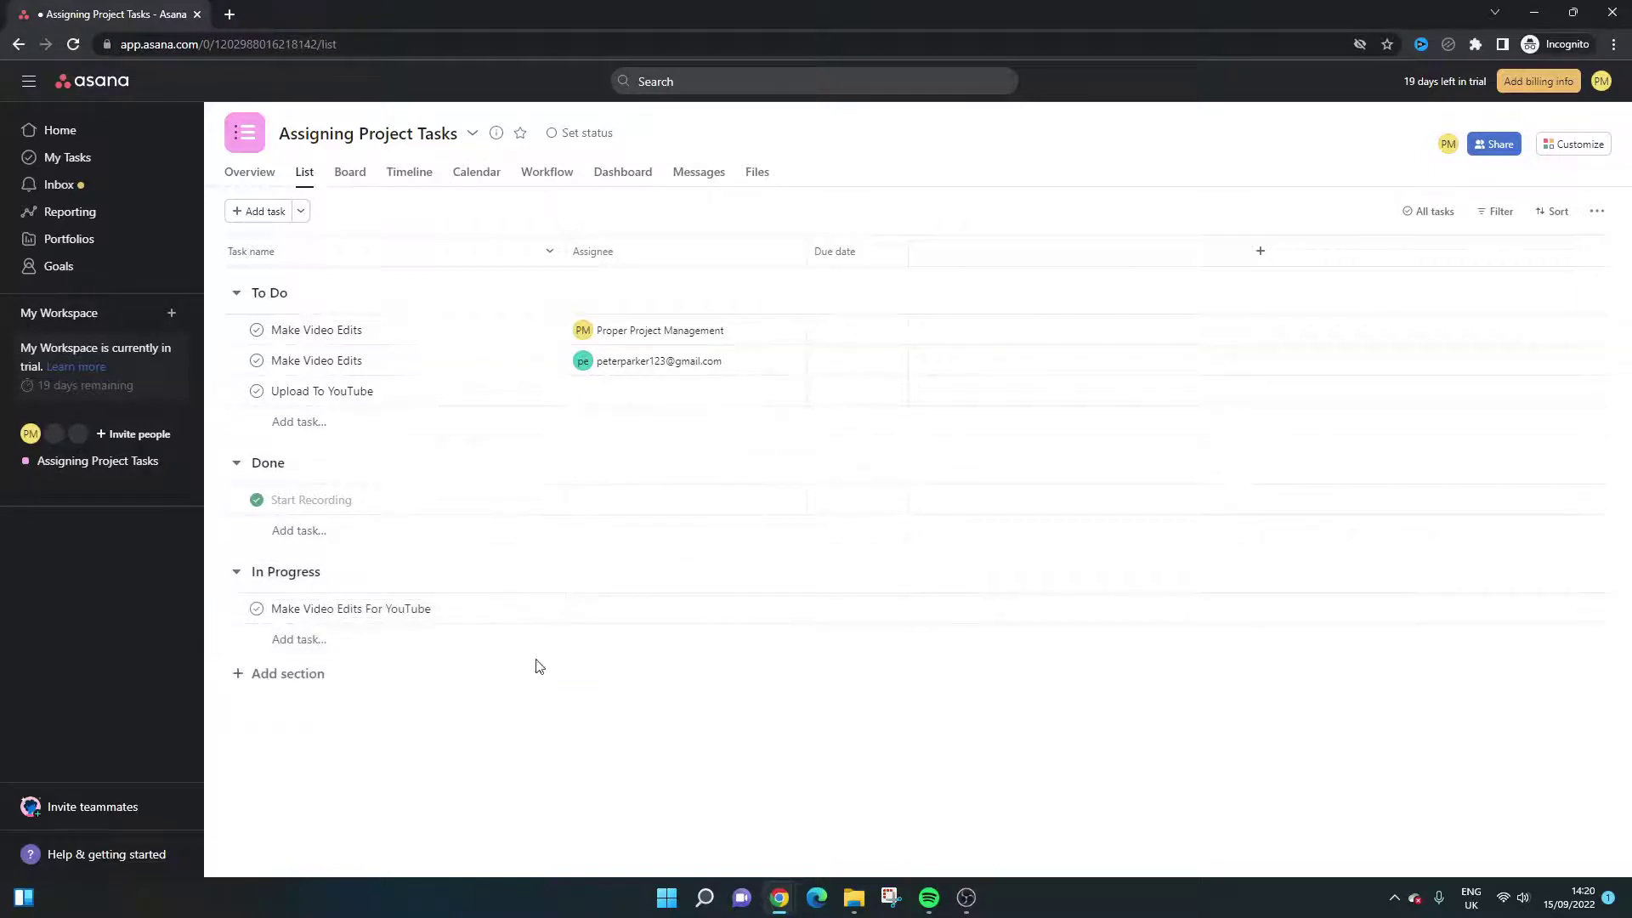
left_click(609, 609)
left_click(667, 640)
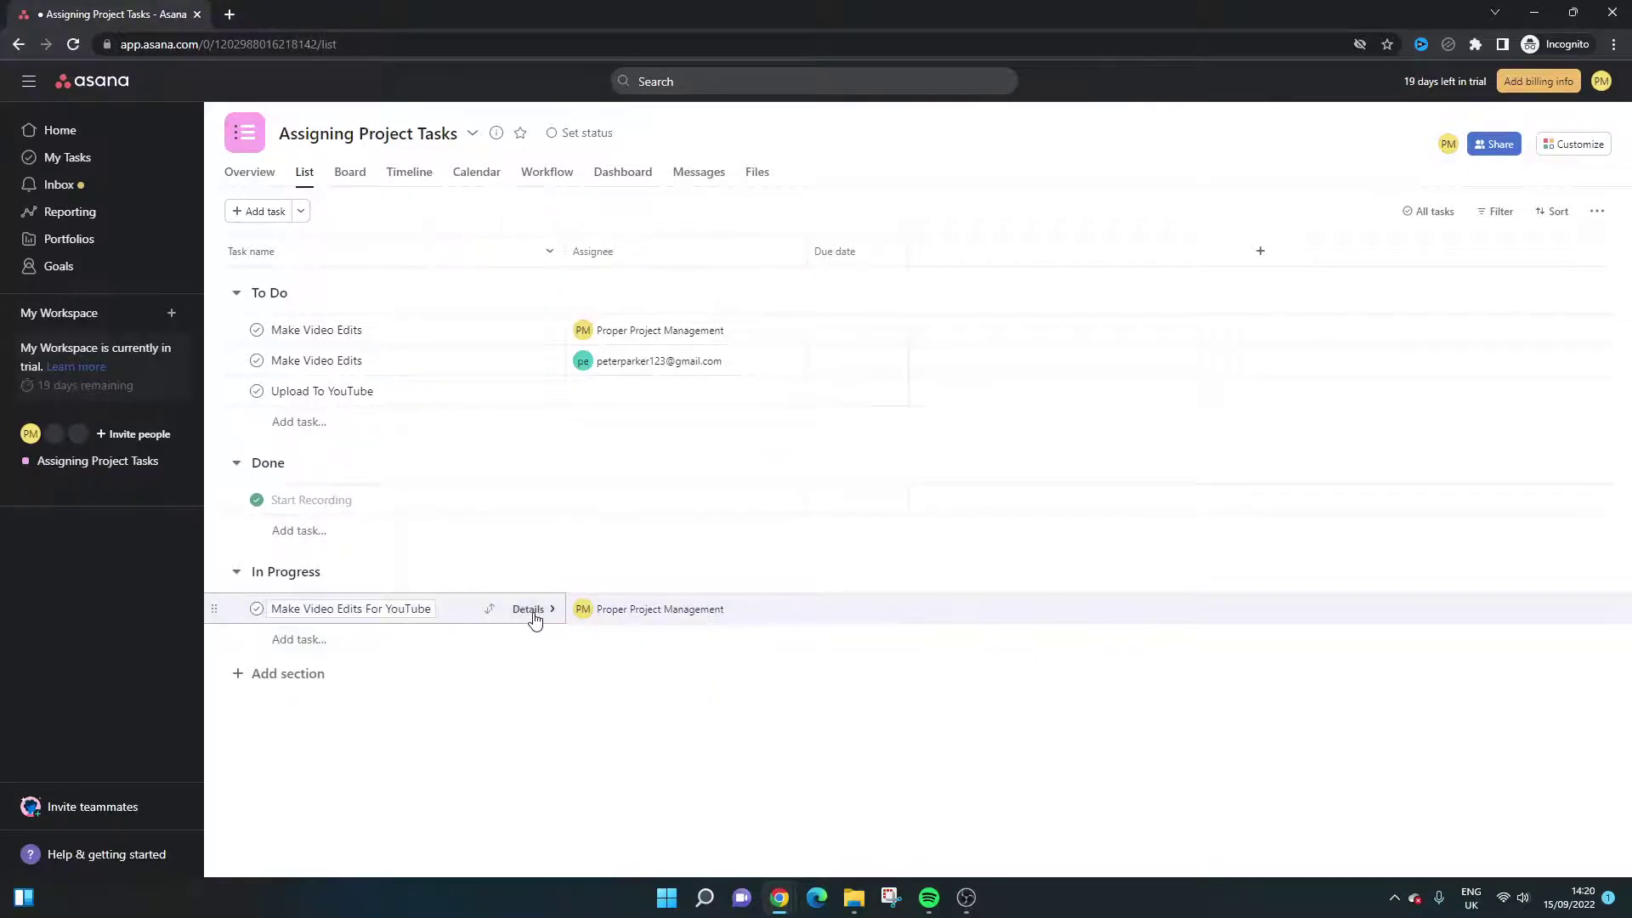
- Add the subtasks "Reviewing the audio" and "Removing white noise" to the Make Video Edits For YouTube task
left_click(530, 610)
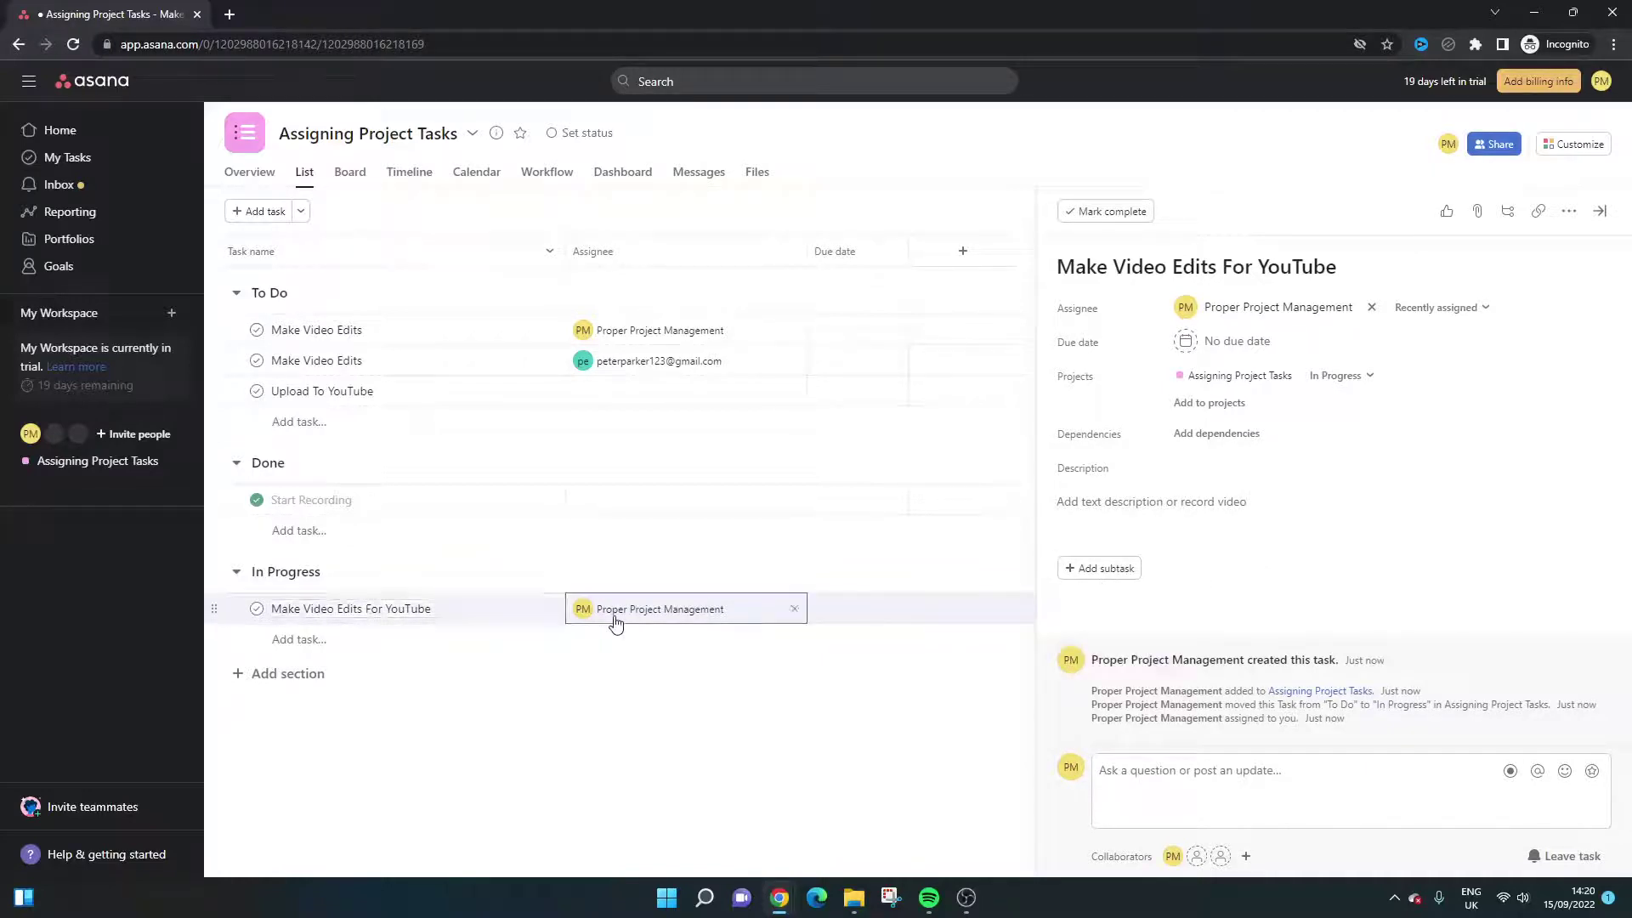
left_click(1102, 574)
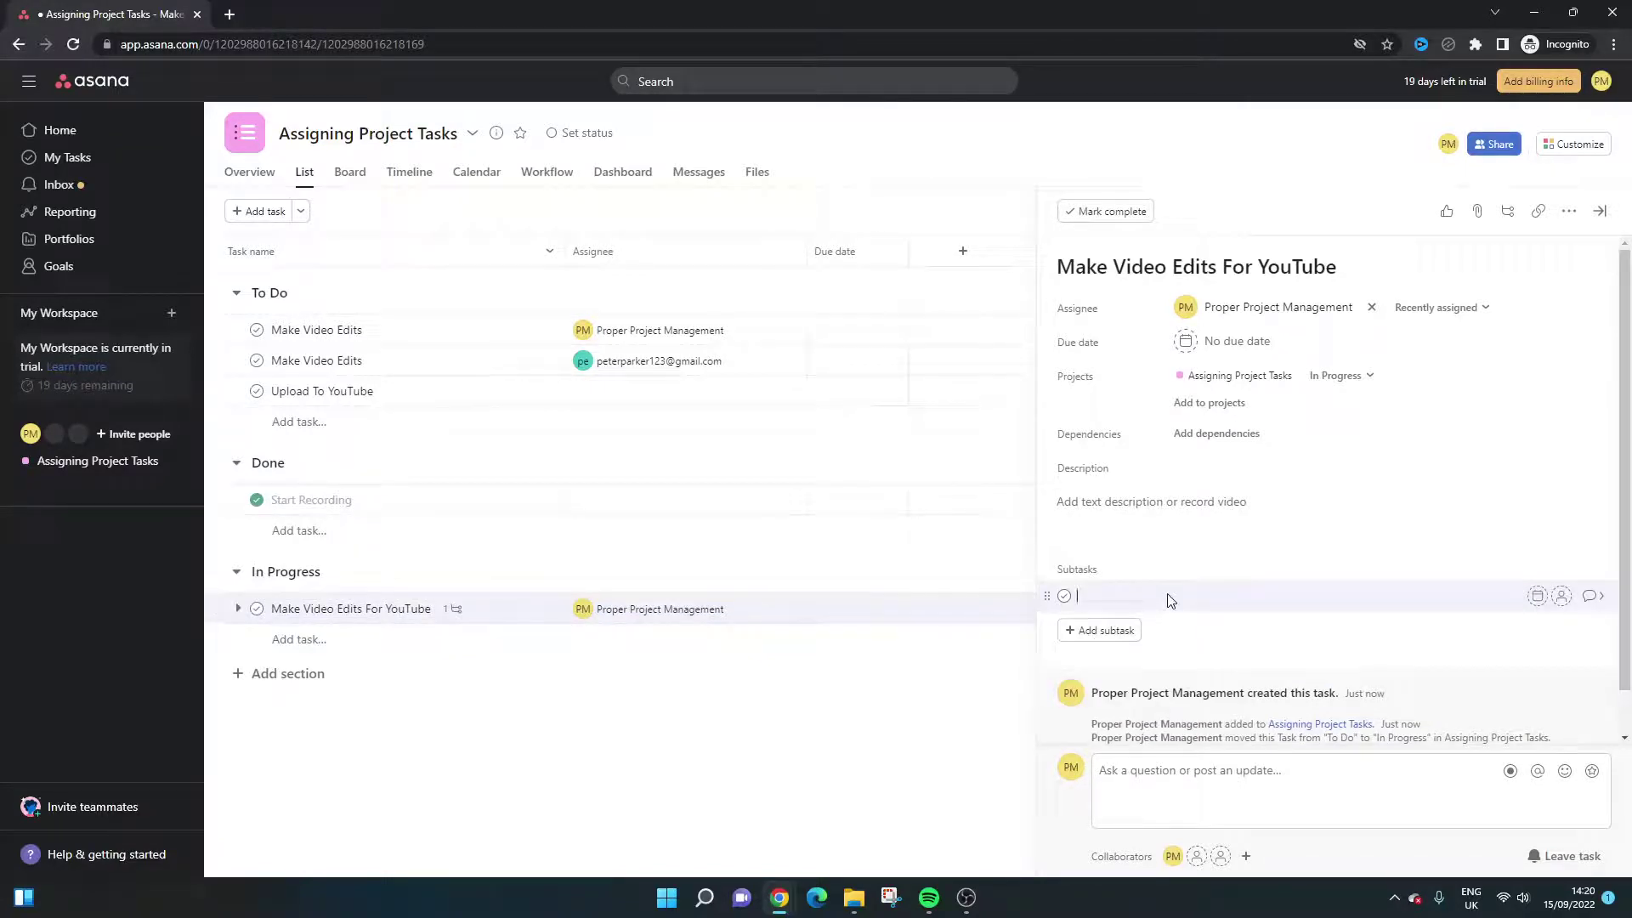
type("Reviewing the audio")
left_click(1122, 629)
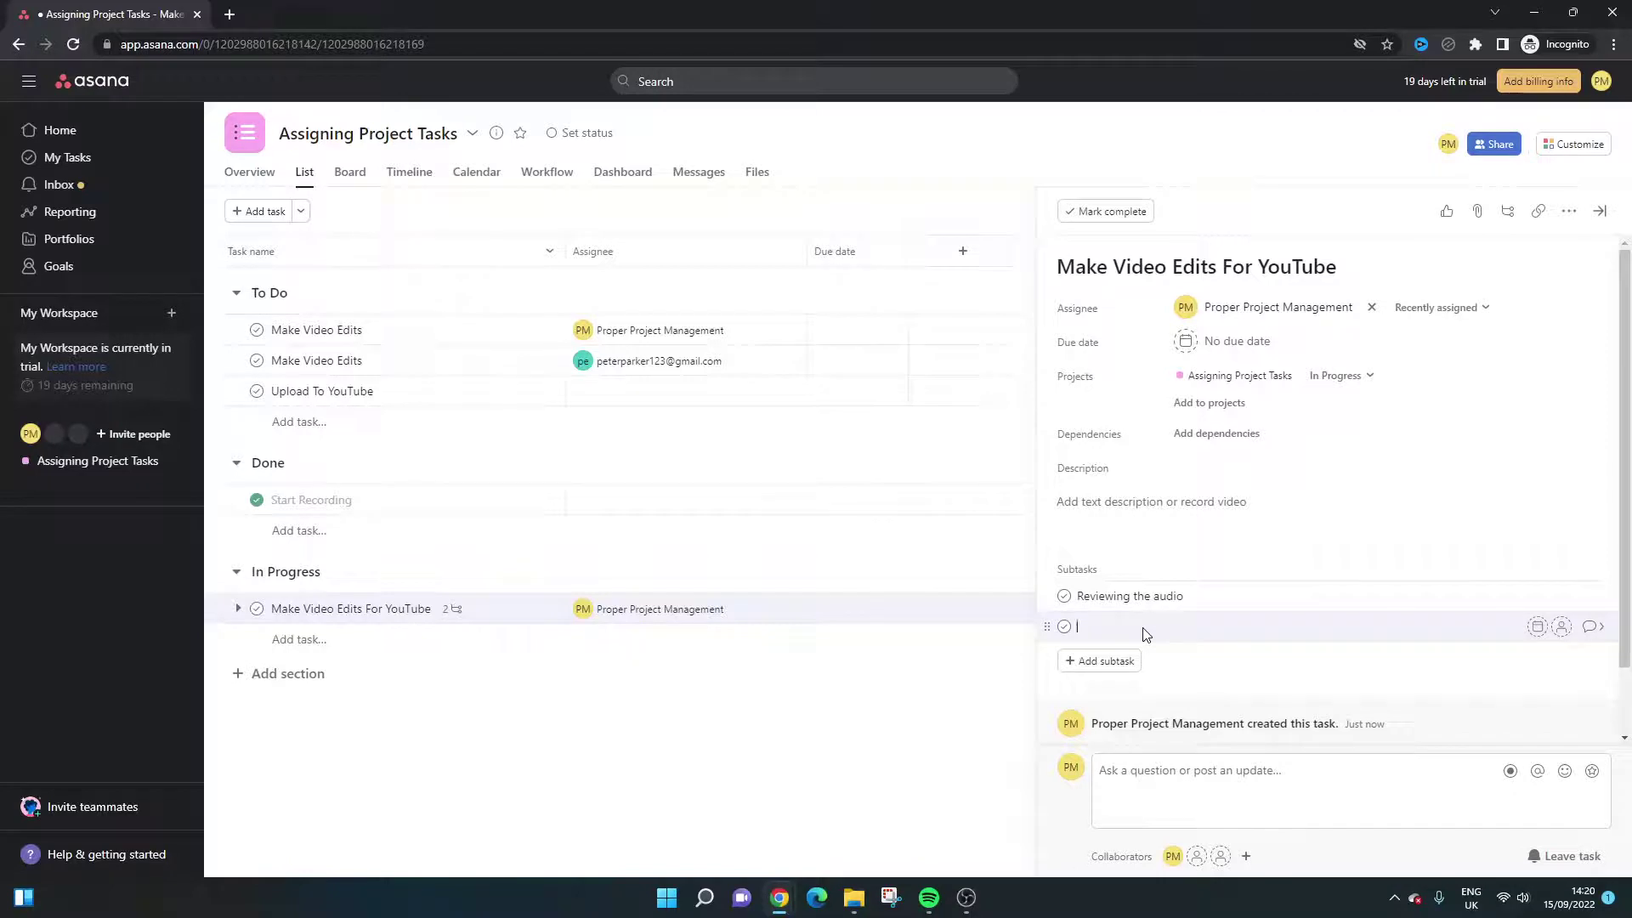
type("Removing white nous")
key("BackSpace")
type("us")
key("BackSpace")
key("BackSpace")
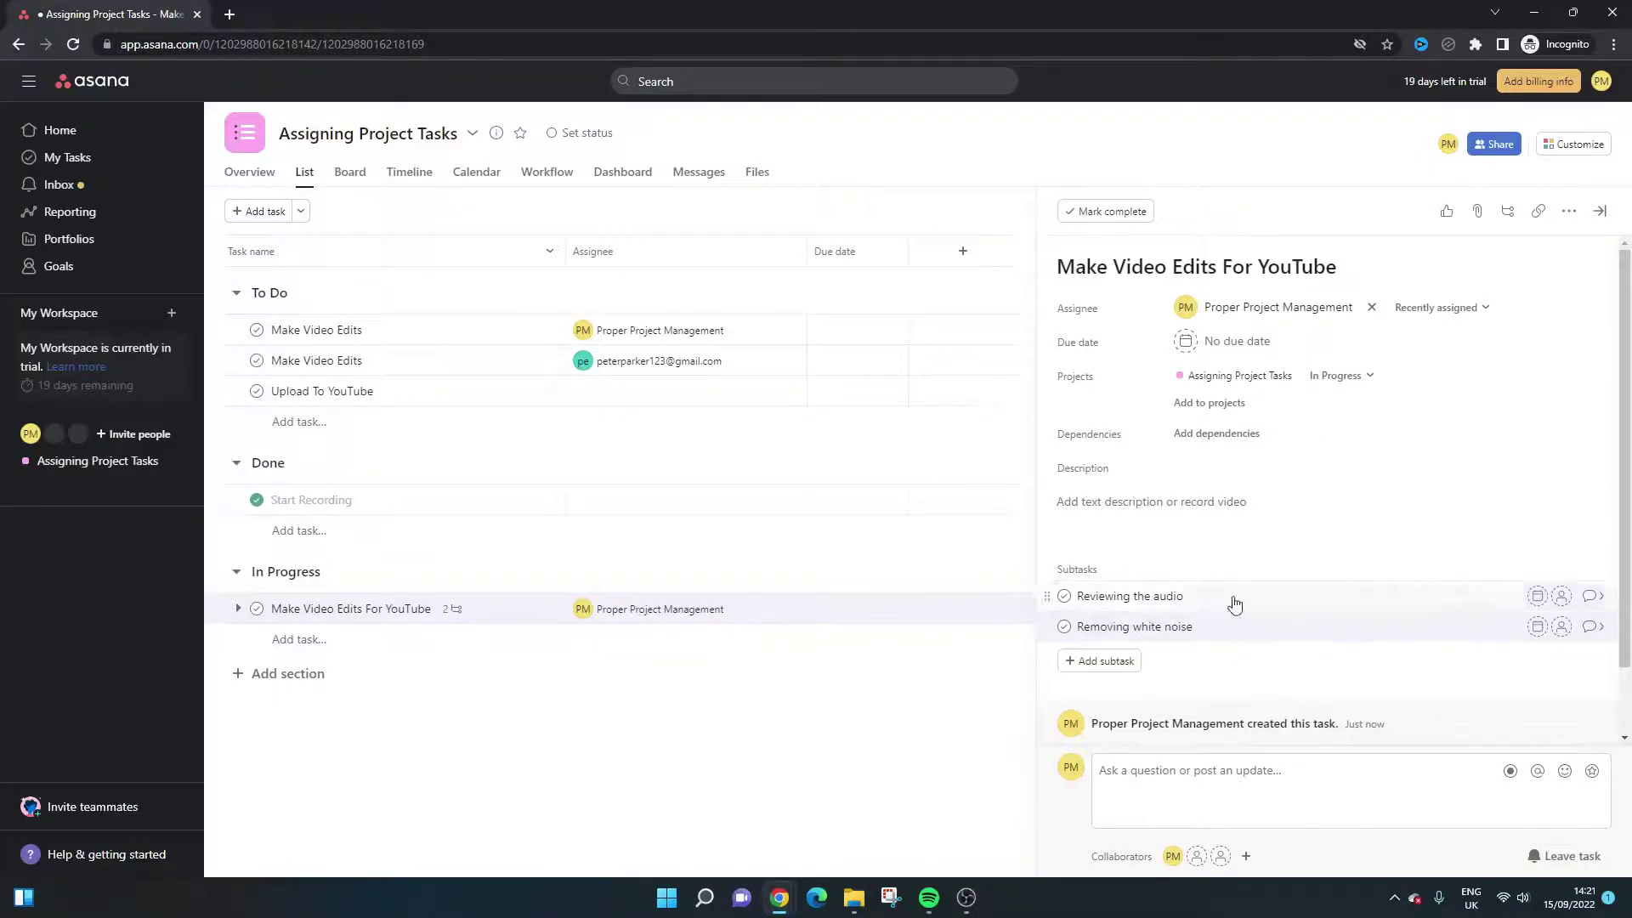
- Assign the Reviewing the audio subtask to the teammate marked "pe" and Removing white noise to the teammate marked "un"
left_click(1563, 597)
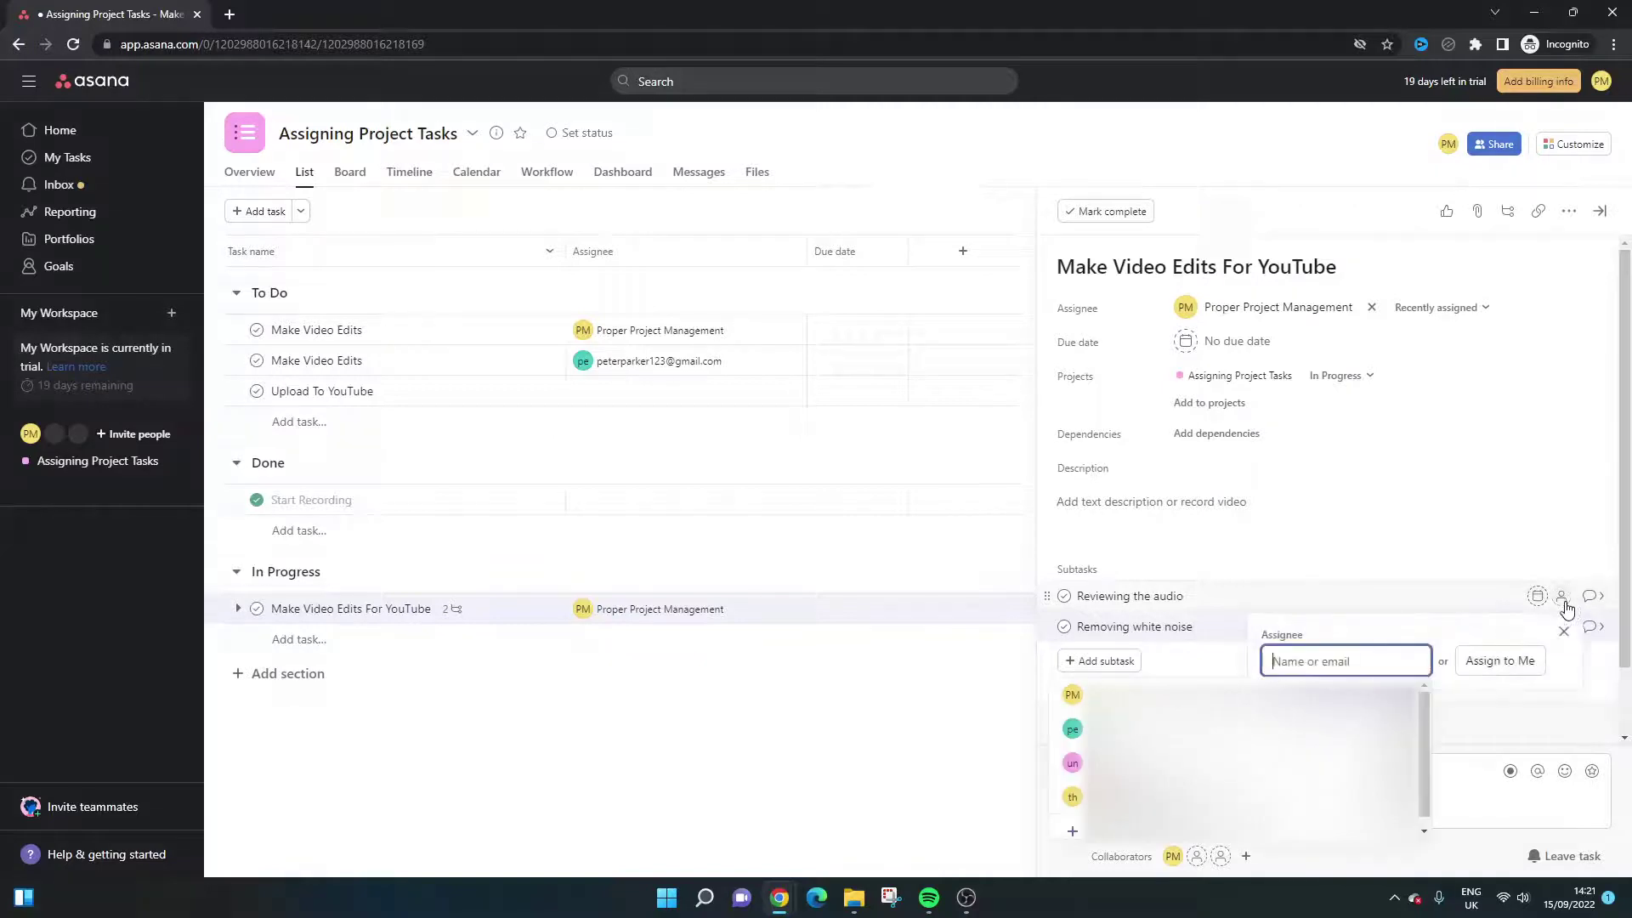
type("peter")
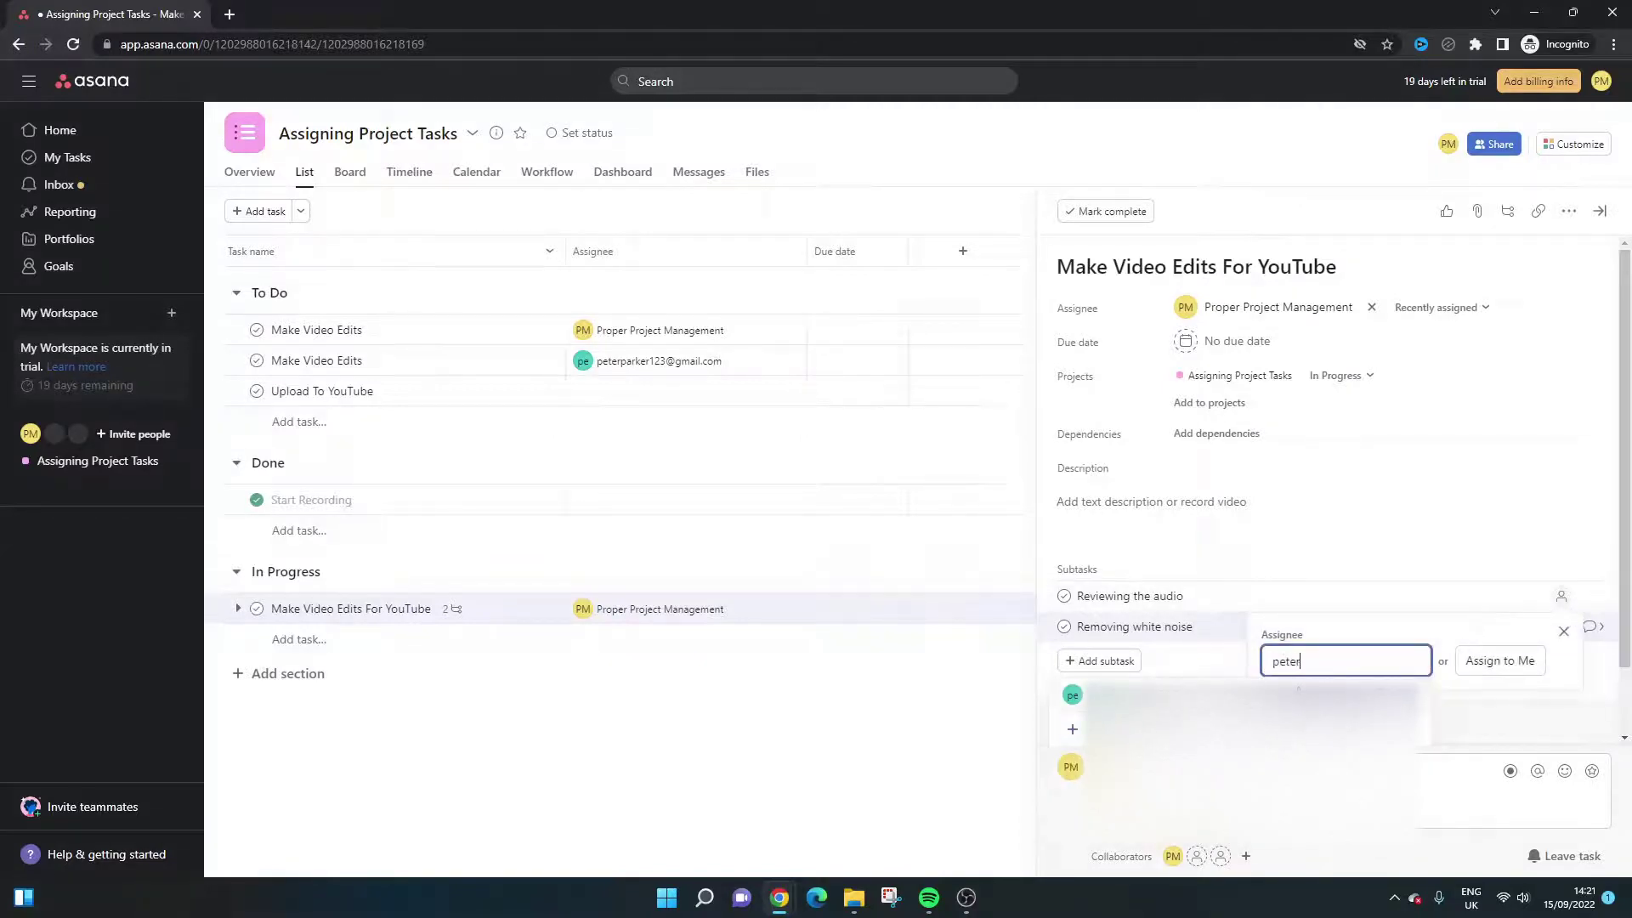
left_click(1298, 693)
left_click(1560, 628)
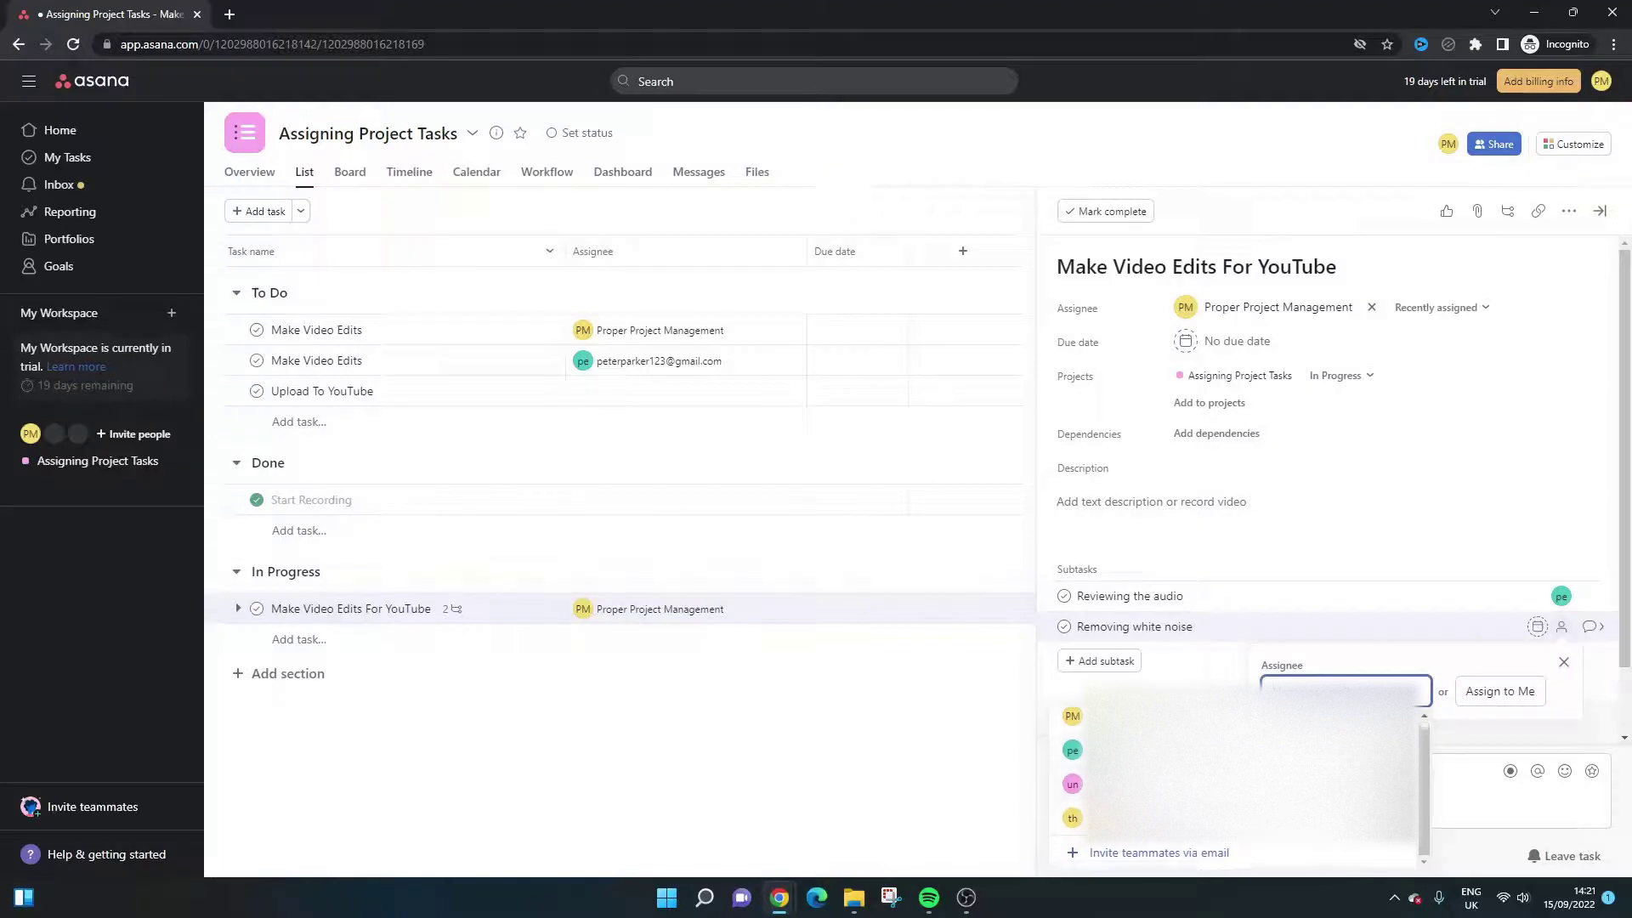
left_click(1190, 783)
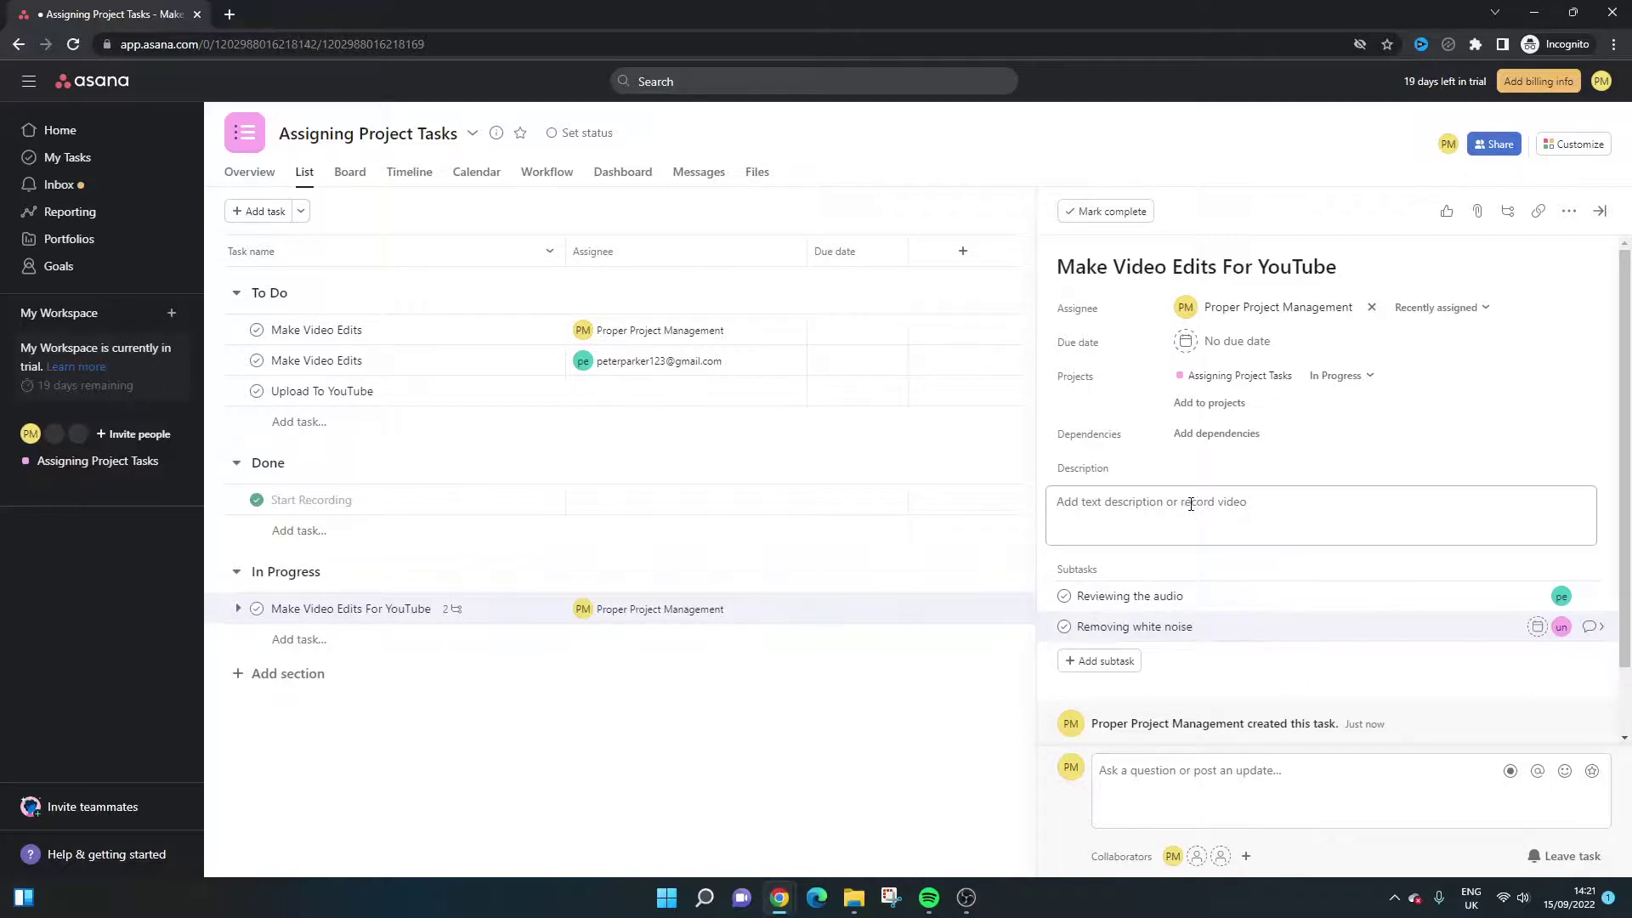
- Review the activity, comment field and collaborators of the Make Video Edits For YouTube task, and close its details
scroll(1209, 651, "down", 1)
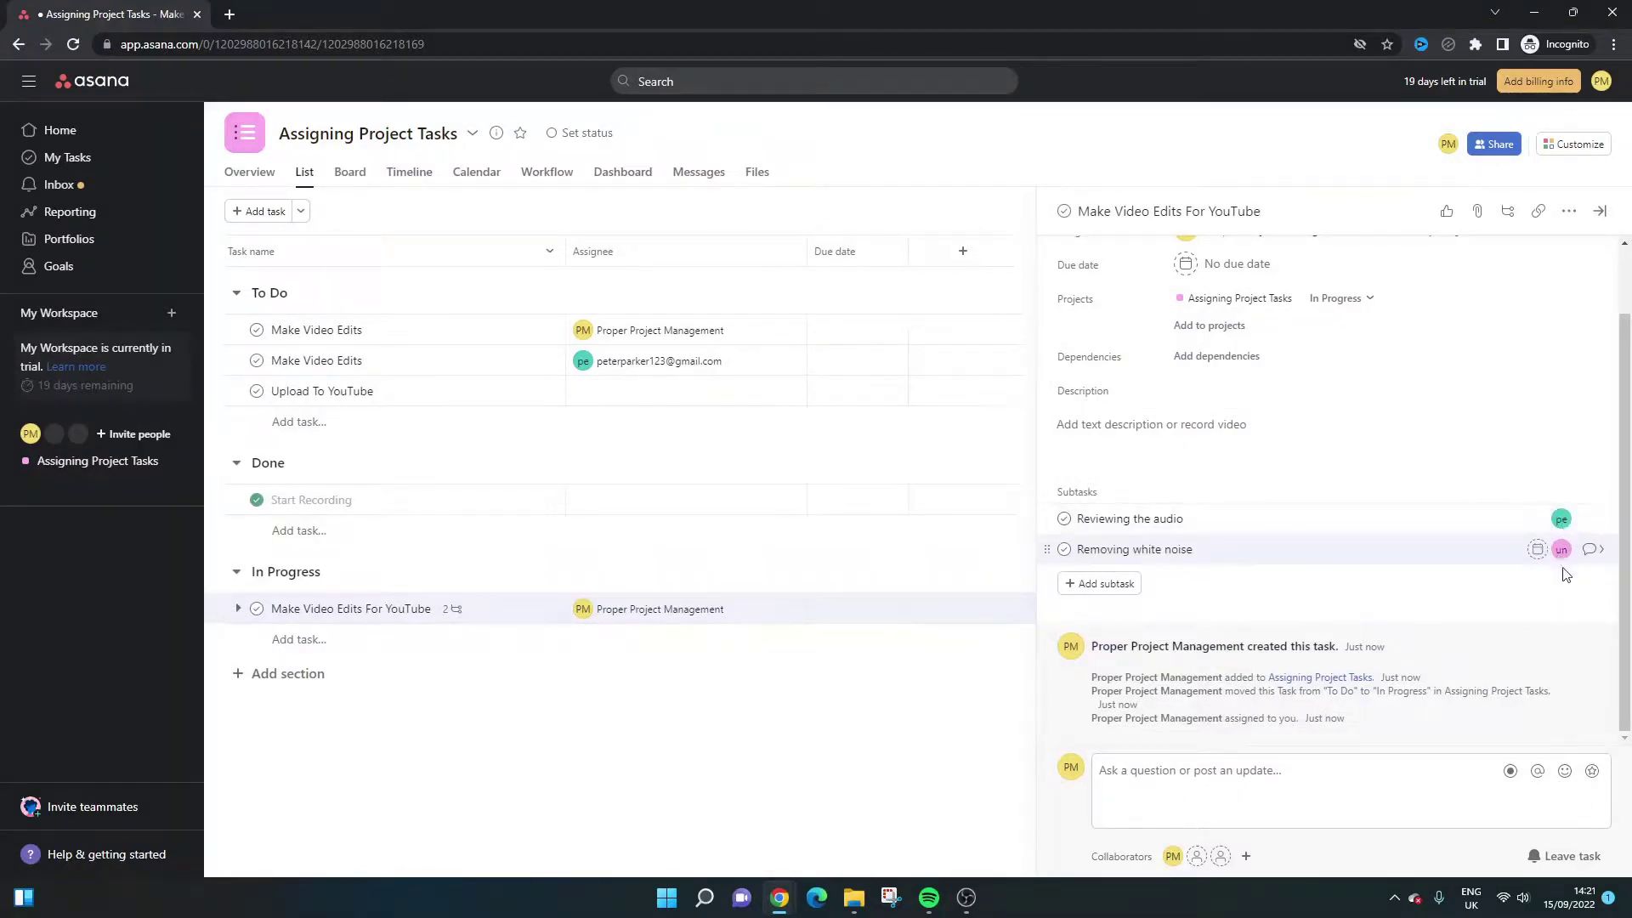
left_click(1213, 792)
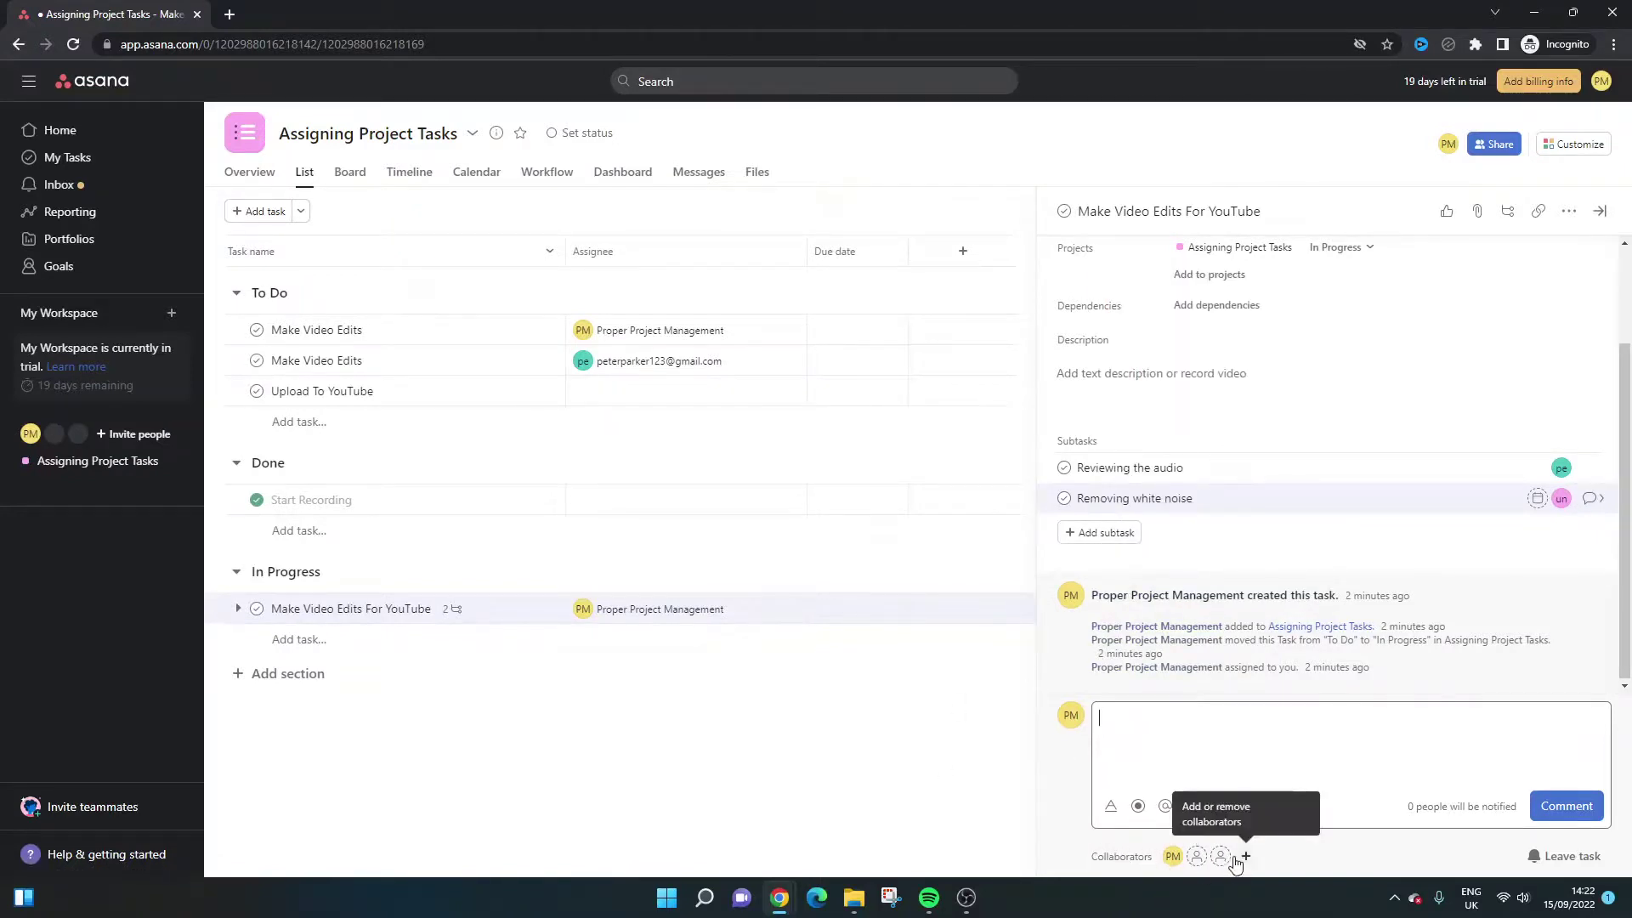
left_click(950, 739)
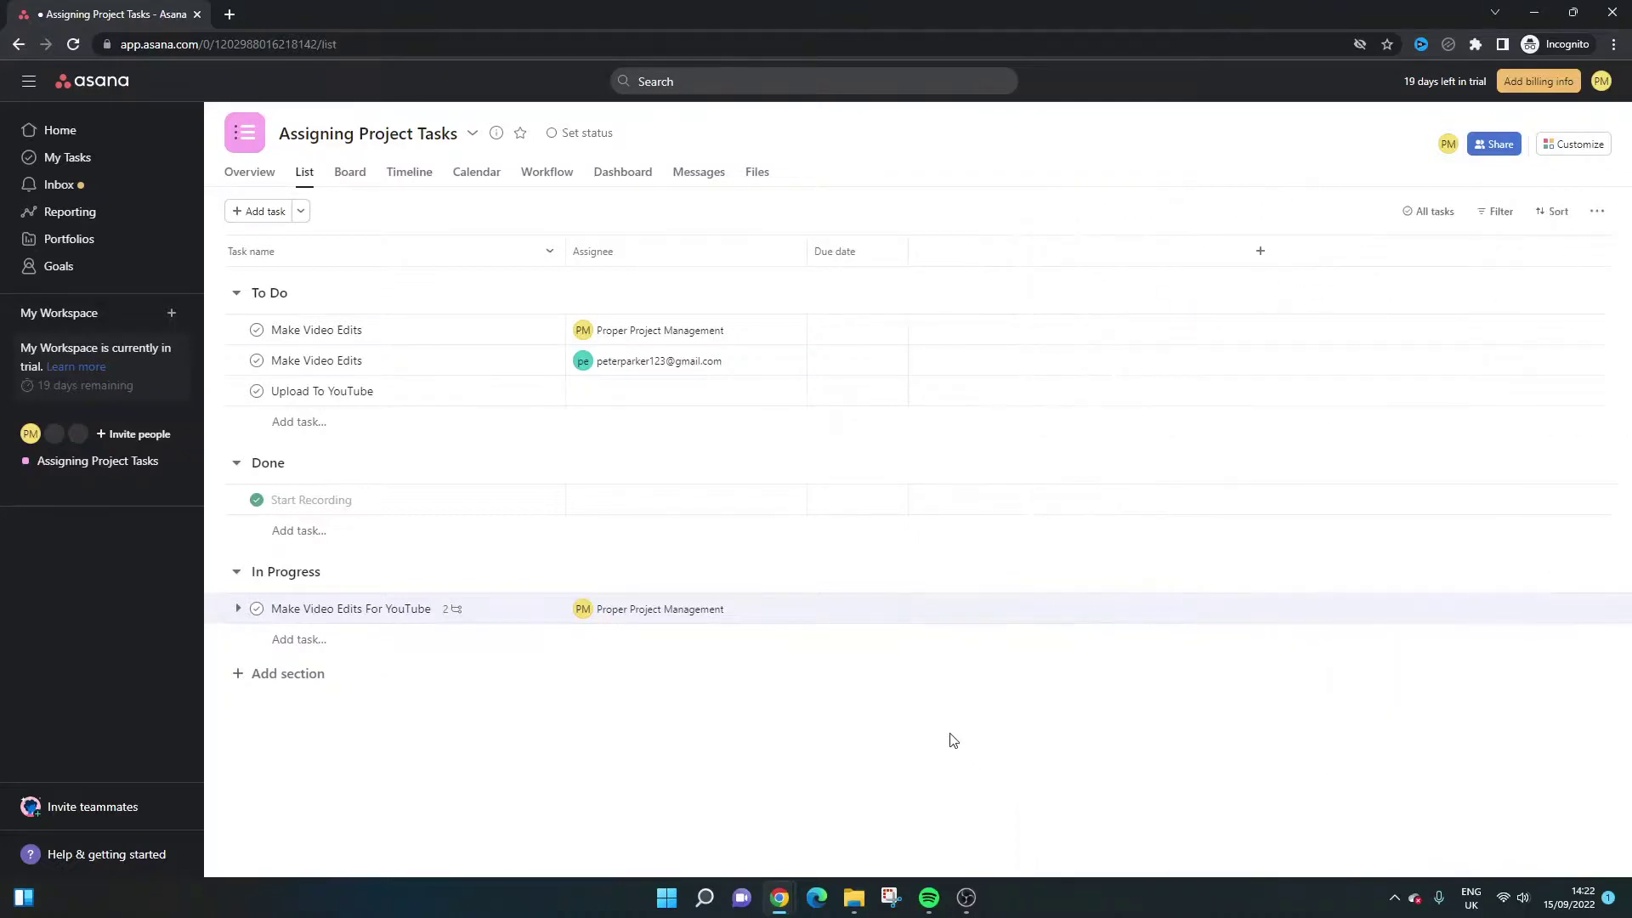
- Check the assignees in the task list and on the subtasks of Make Video Edits For YouTube
mouse_move(702, 340)
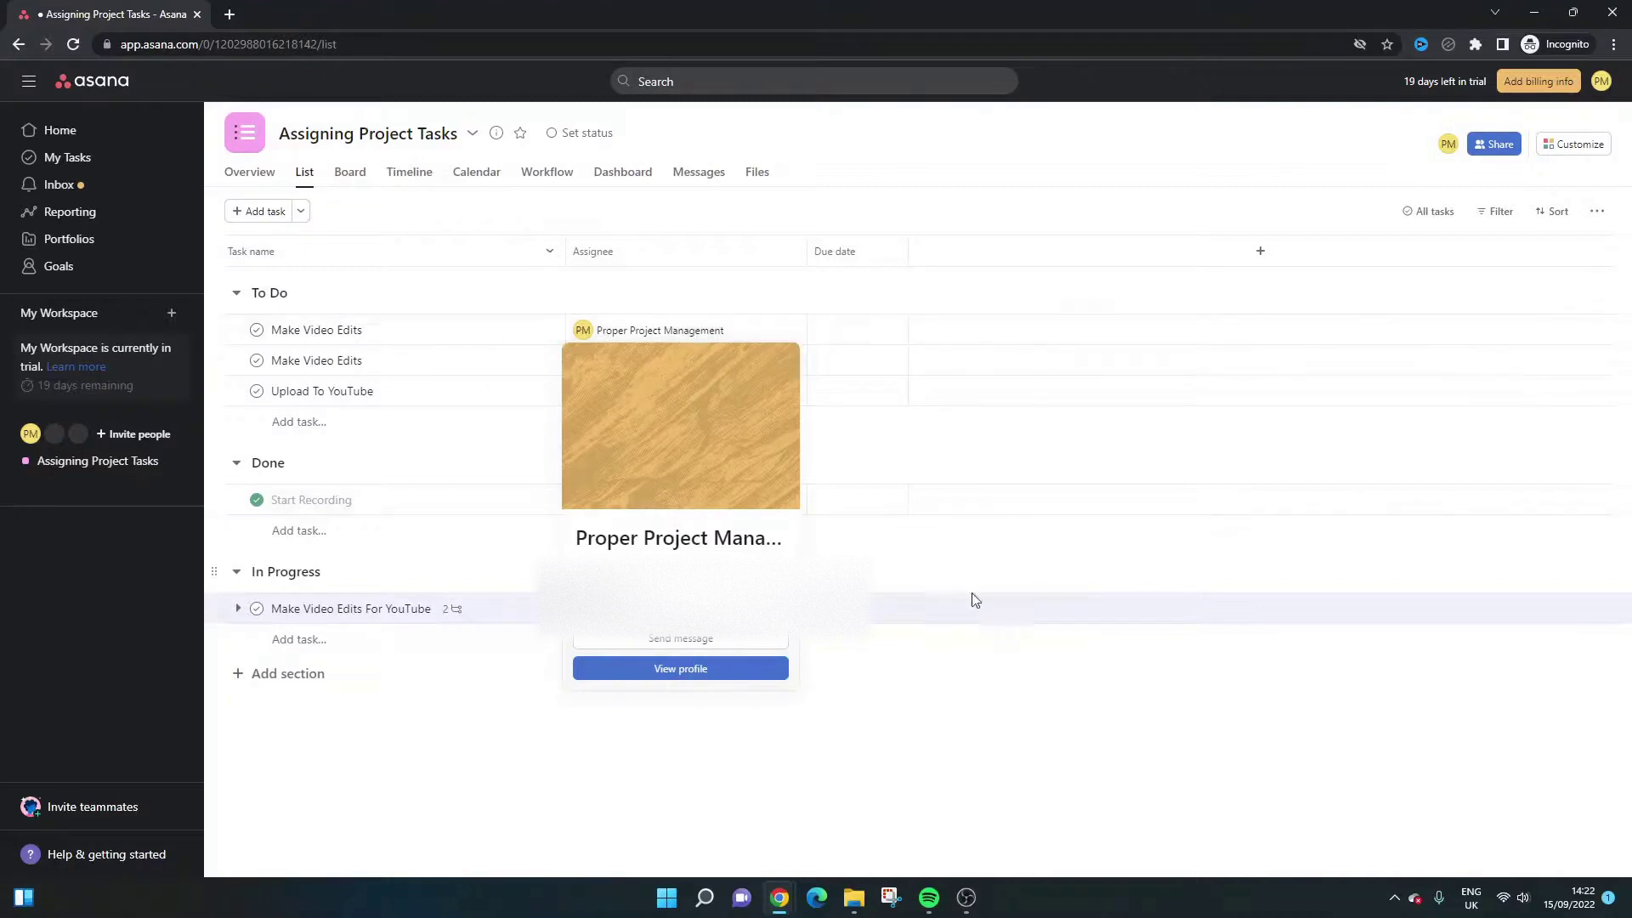
left_click(568, 332)
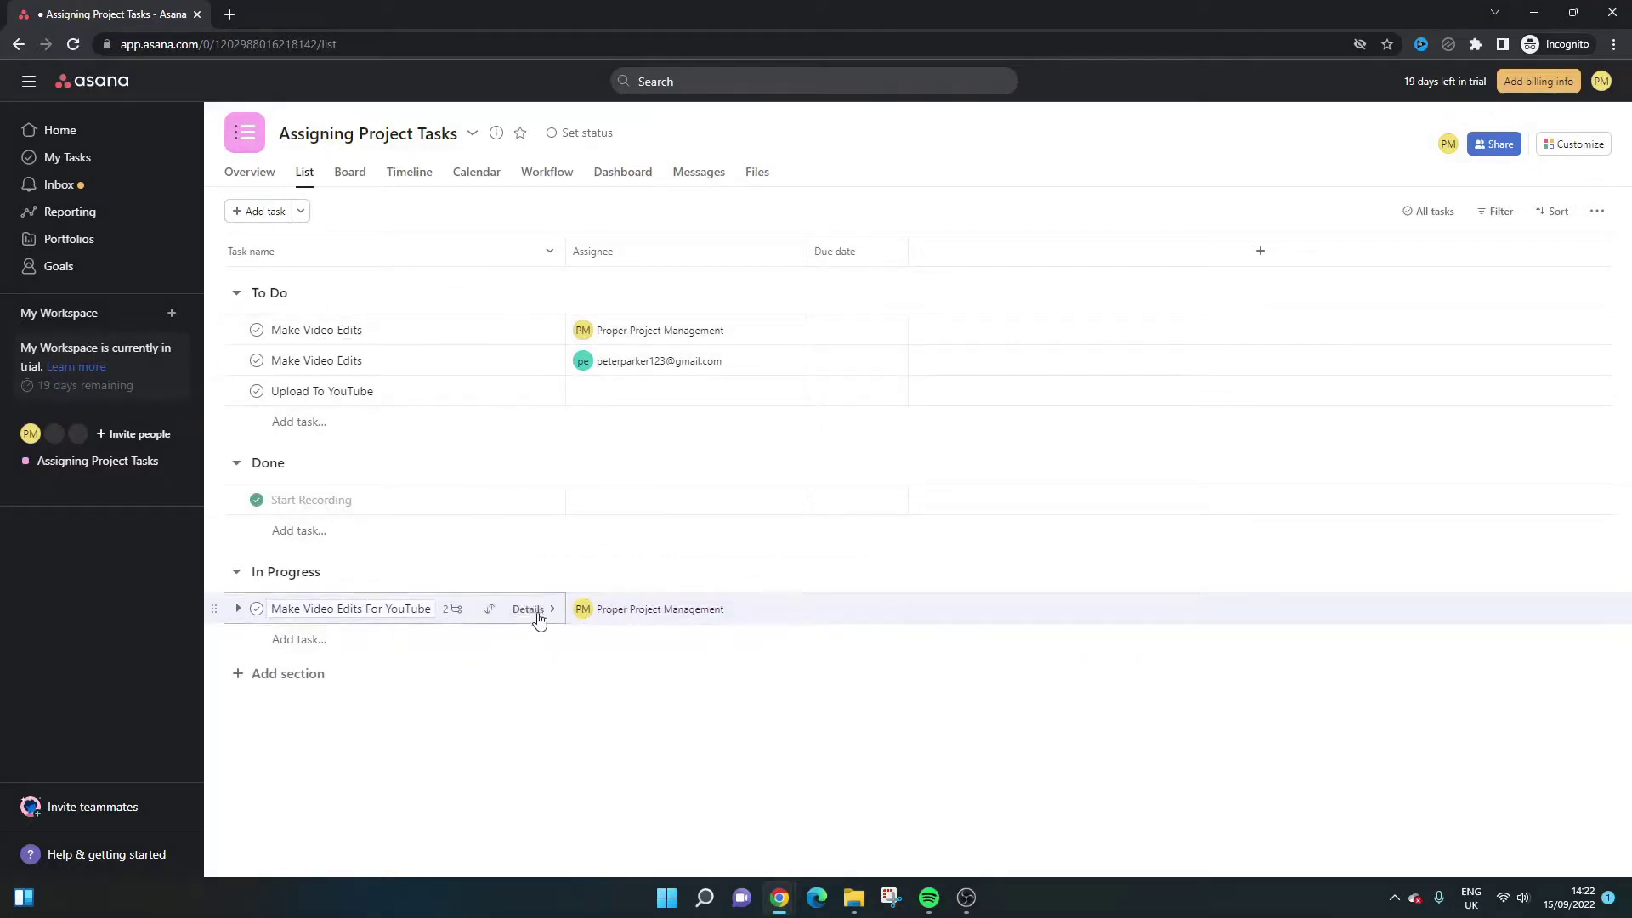
left_click(528, 610)
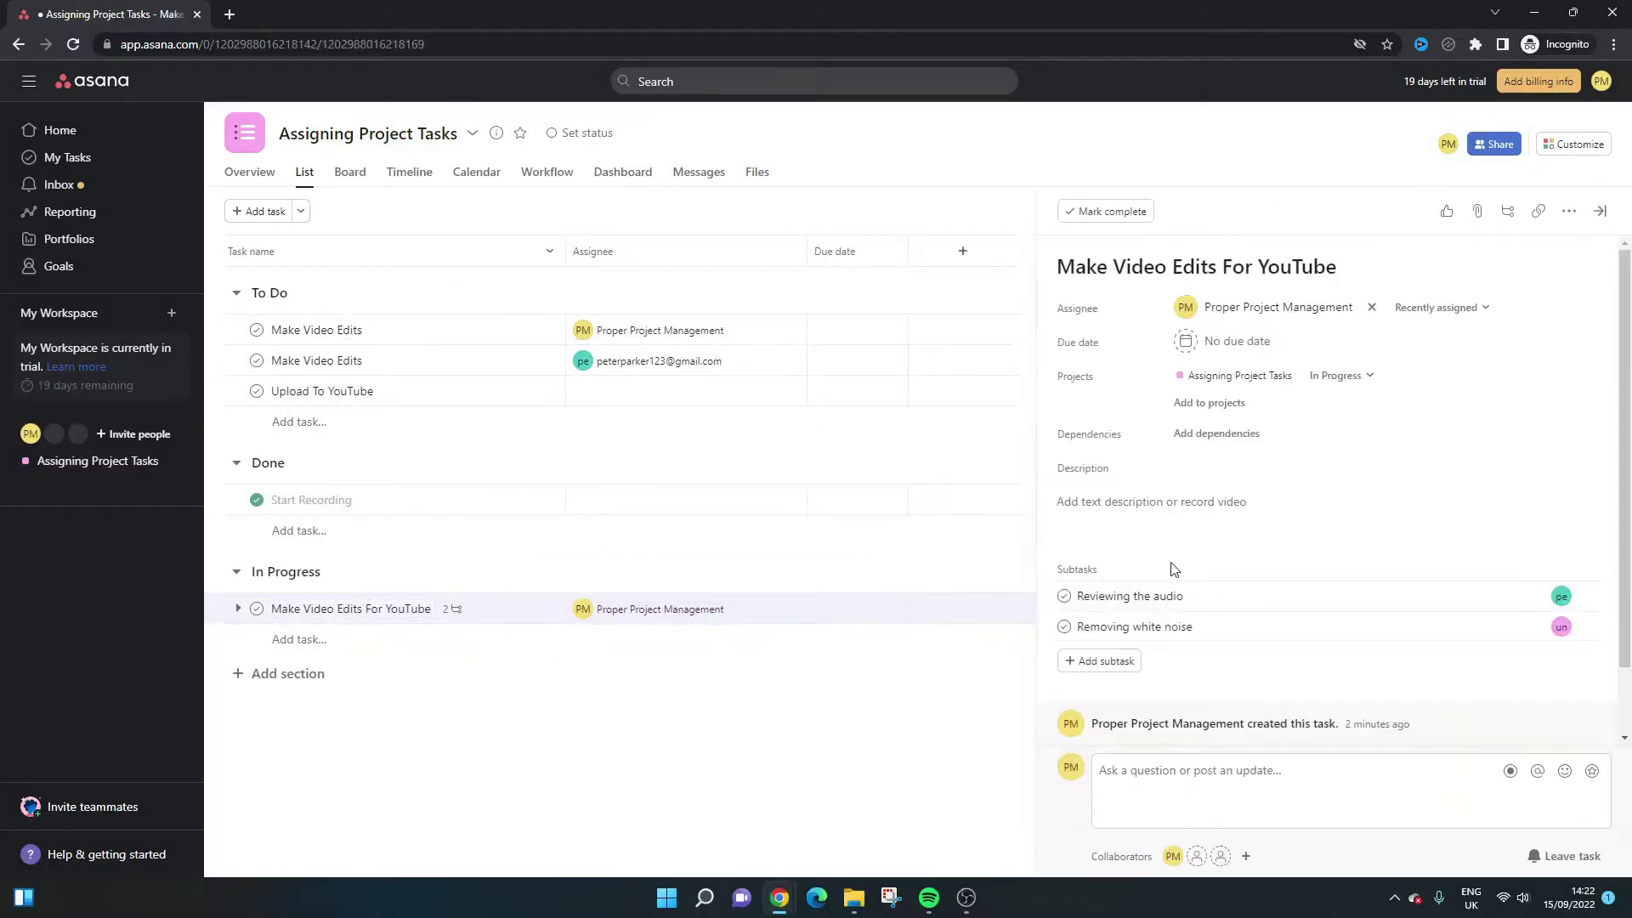
left_click(729, 704)
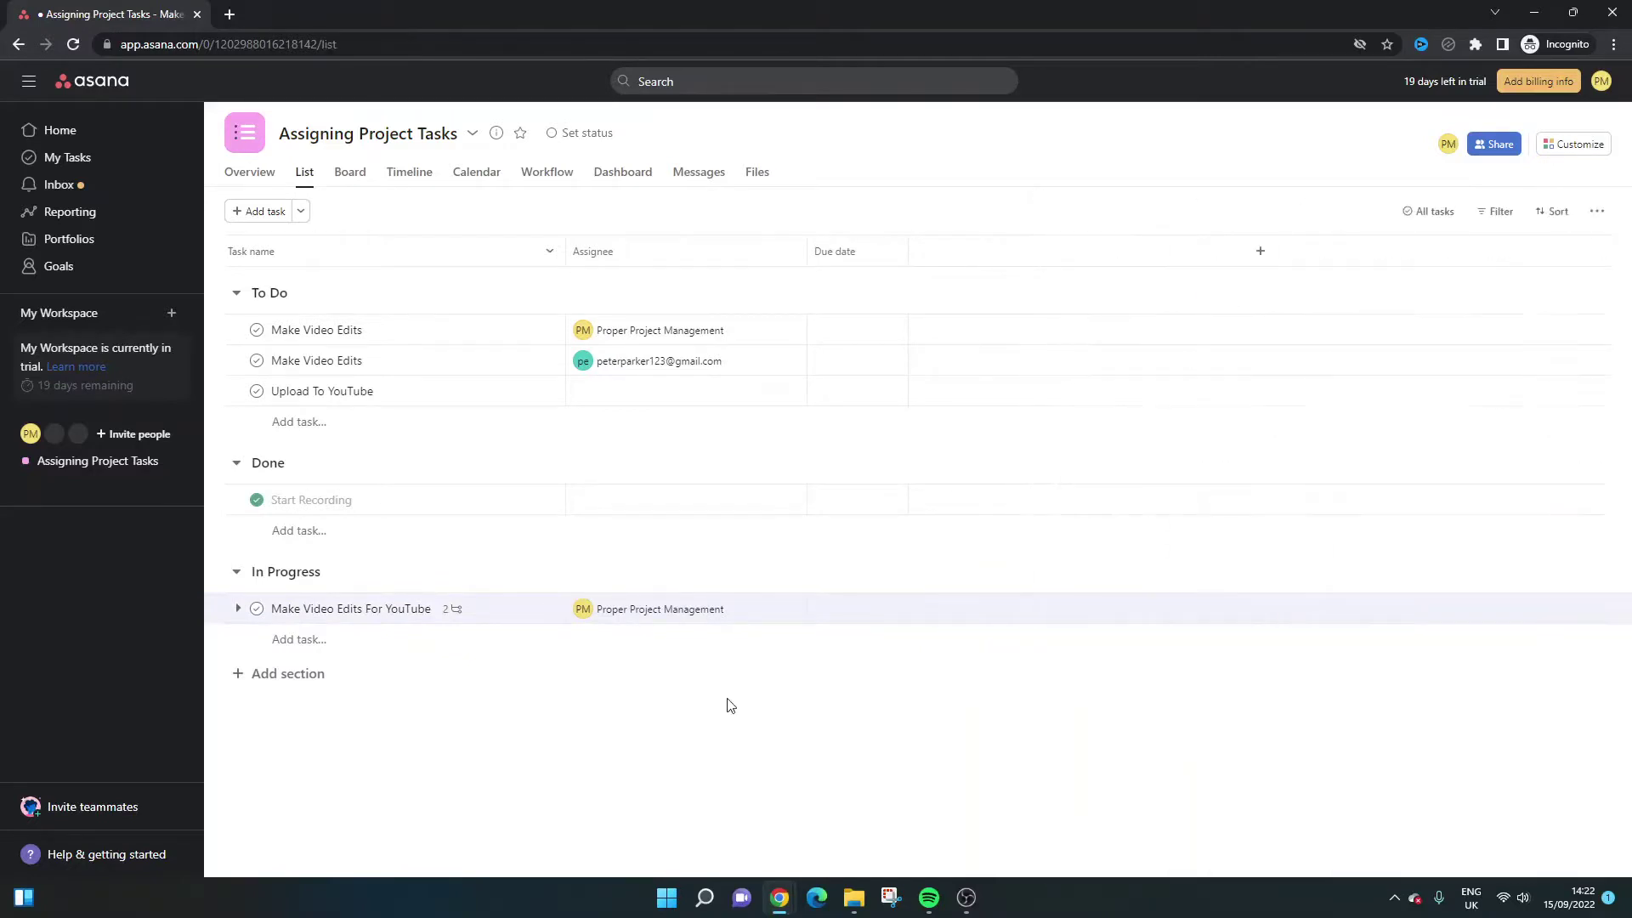